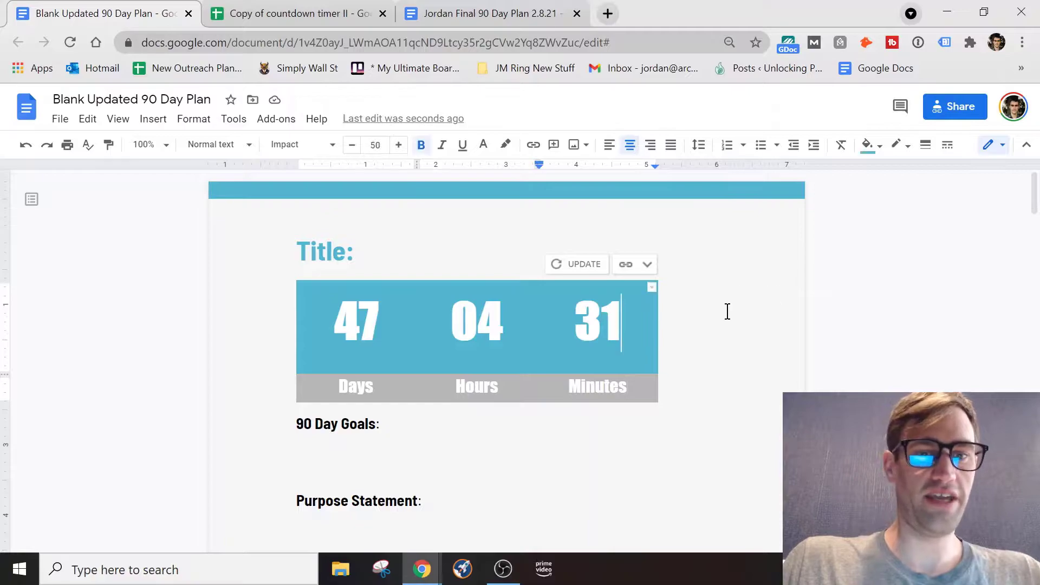
pyautogui.click(357, 260)
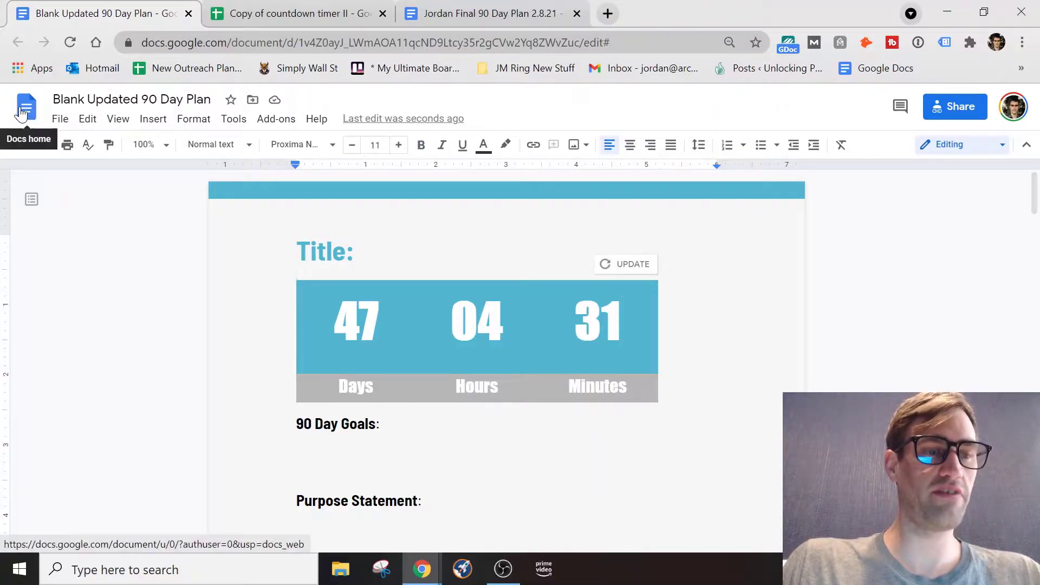
pyautogui.click(61, 120)
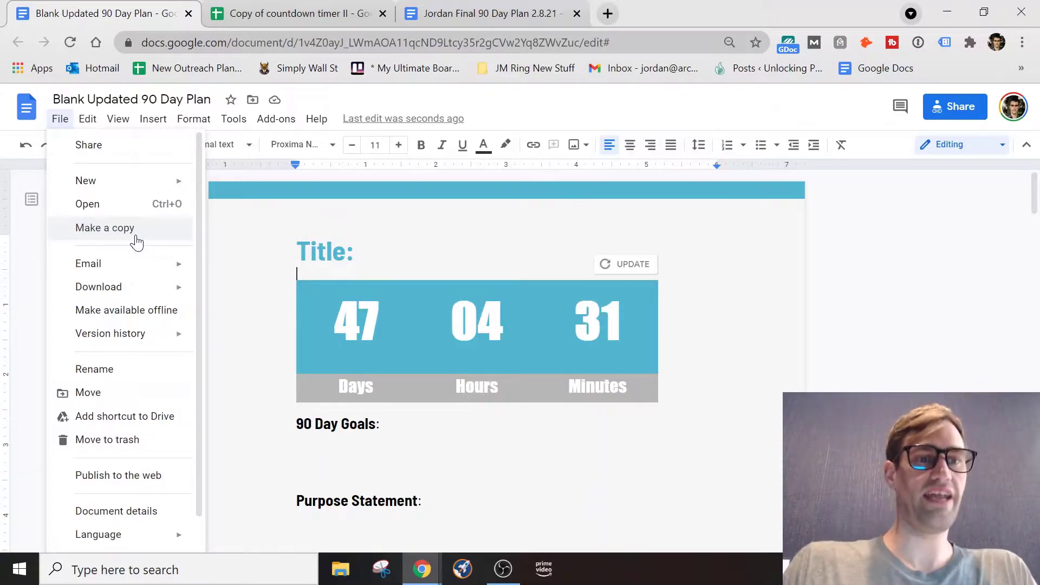
pyautogui.click(387, 251)
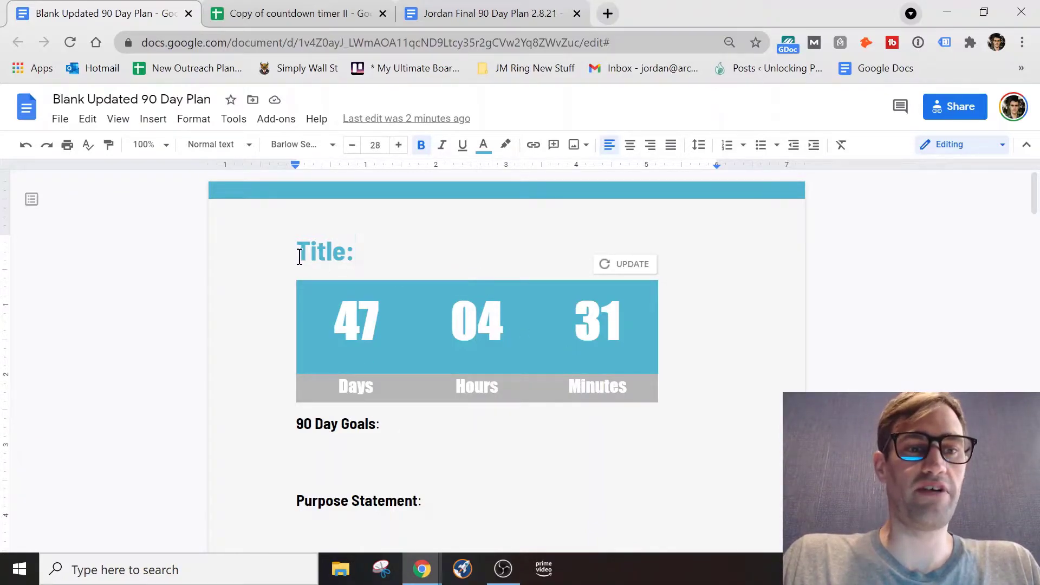
pyautogui.moveTo(297, 251); pyautogui.dragTo(397, 251)
pyautogui.click(431, 263)
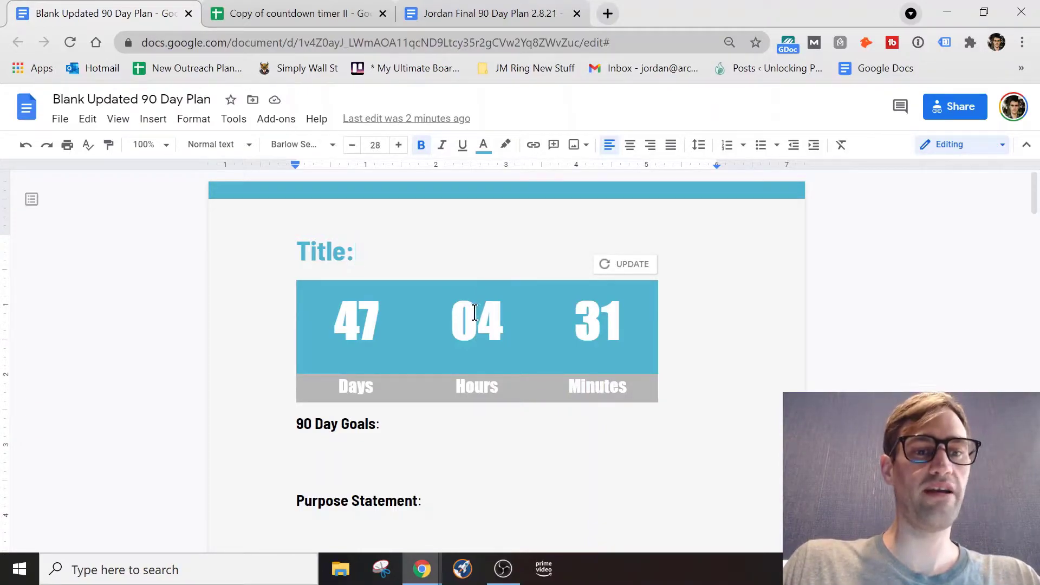
# - Open the source spreadsheet linked to the countdown timer and return to the 90 day plan document
pyautogui.scroll(-2, 475, 313)
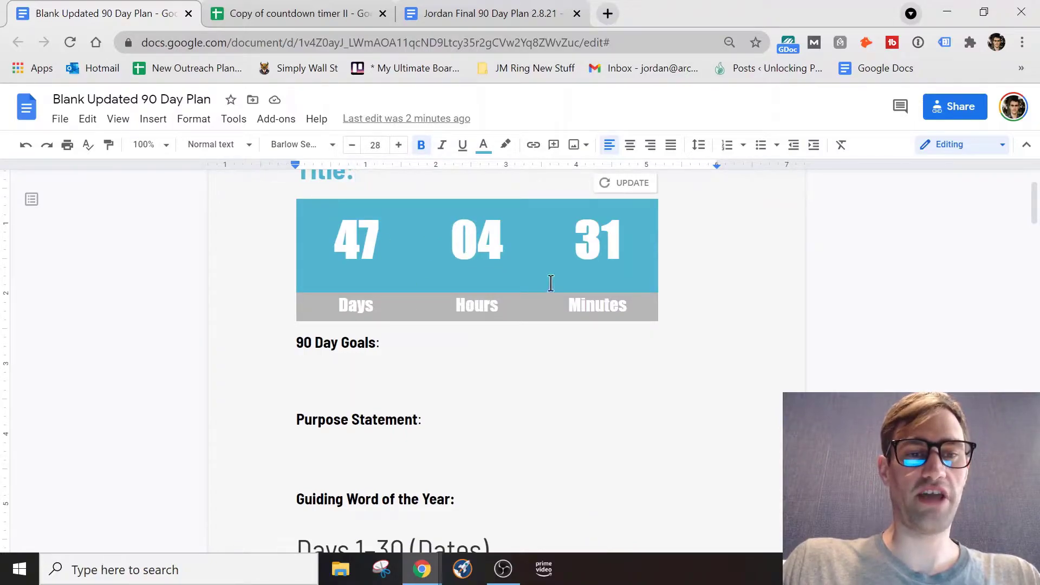
pyautogui.click(641, 263)
pyautogui.scroll(2, 642, 268)
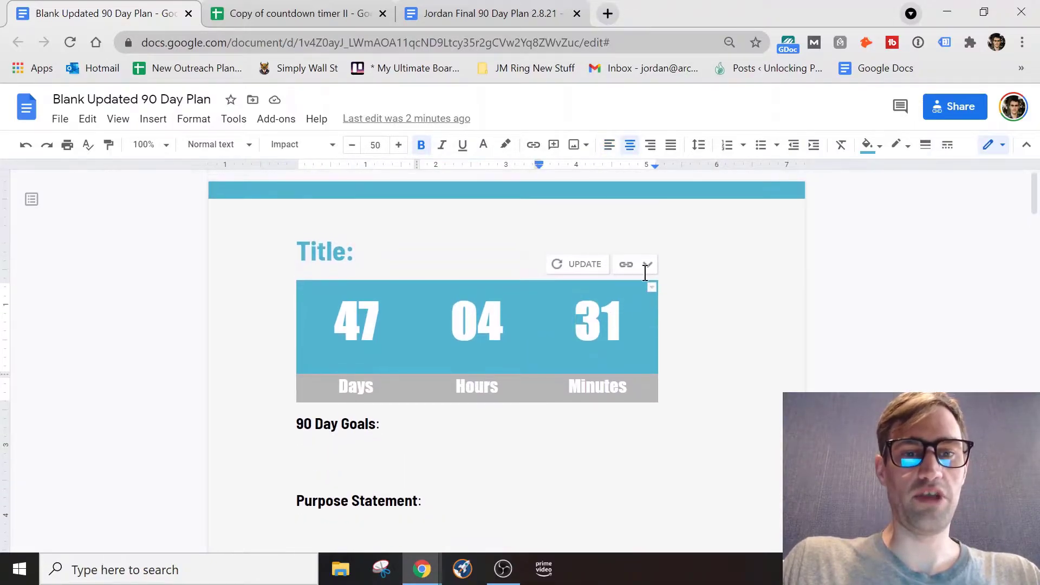
pyautogui.click(646, 264)
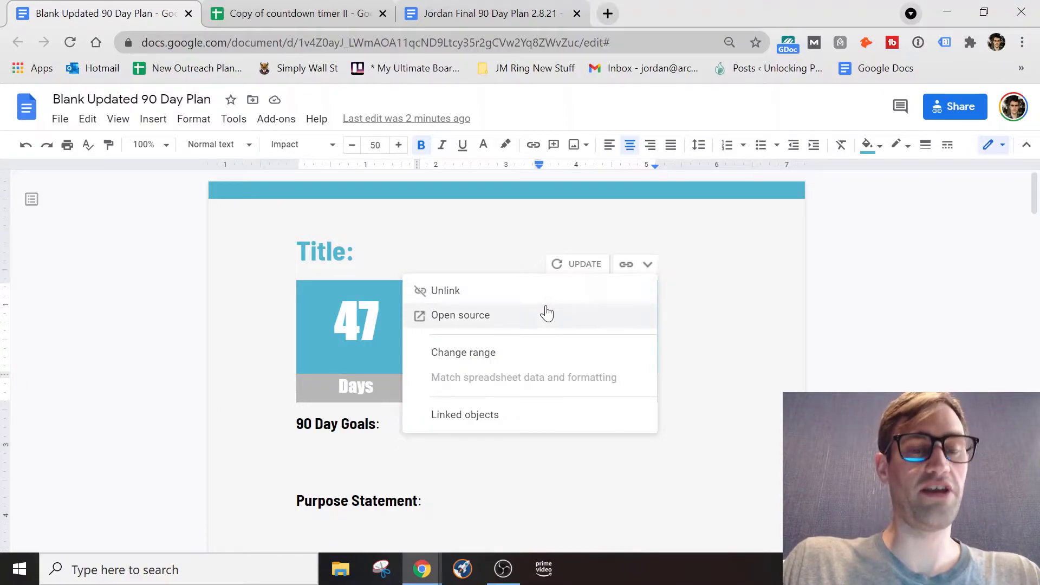
pyautogui.click(511, 318)
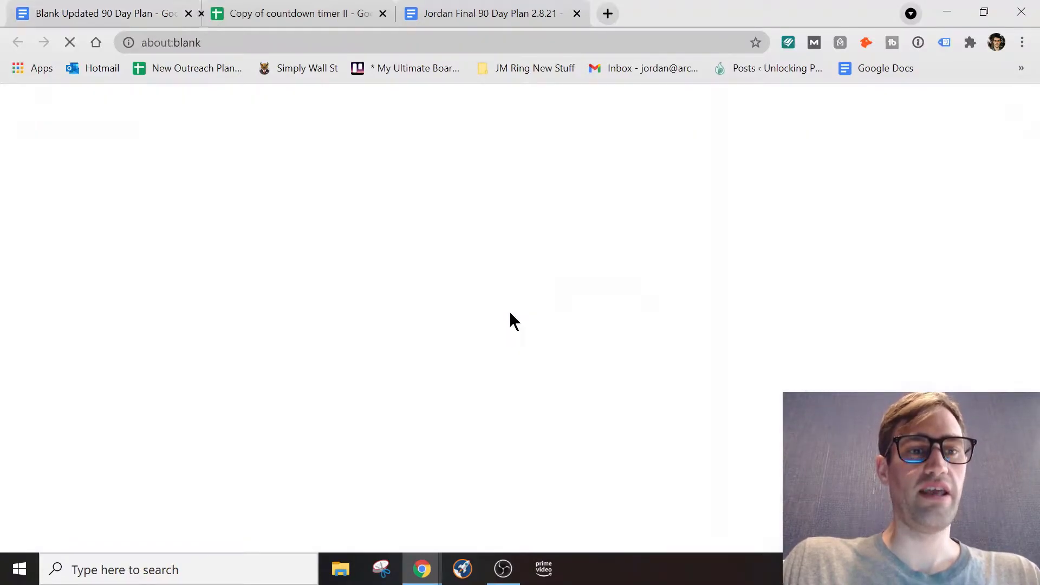
pyautogui.middleClick(424, 22)
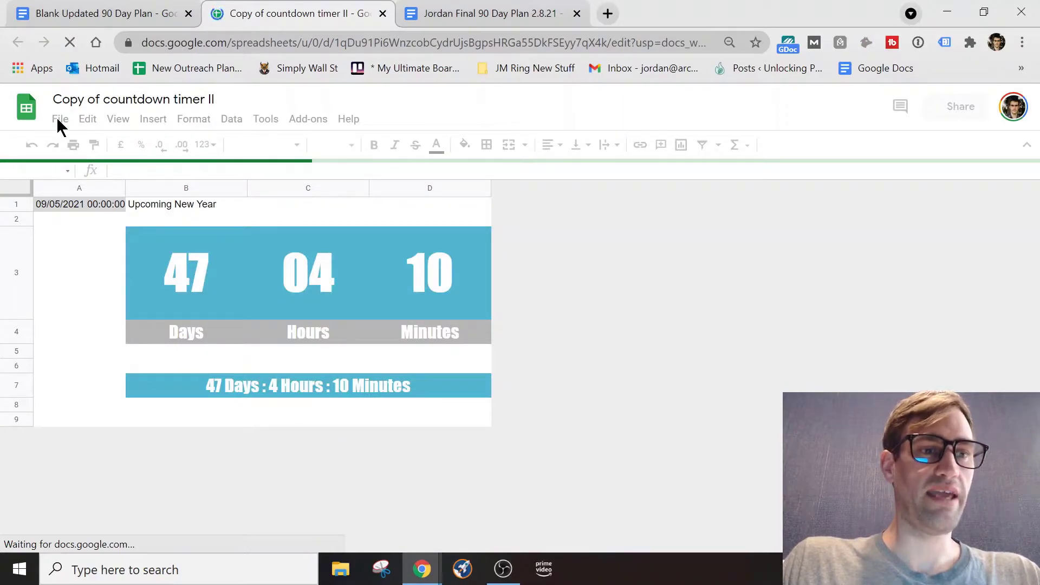
pyautogui.click(108, 8)
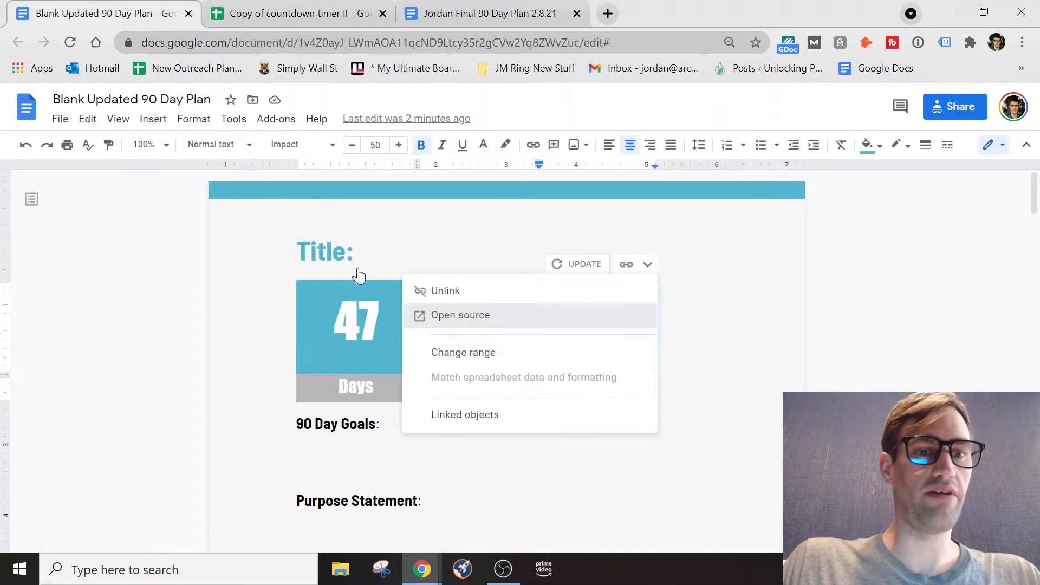
pyautogui.click(292, 302)
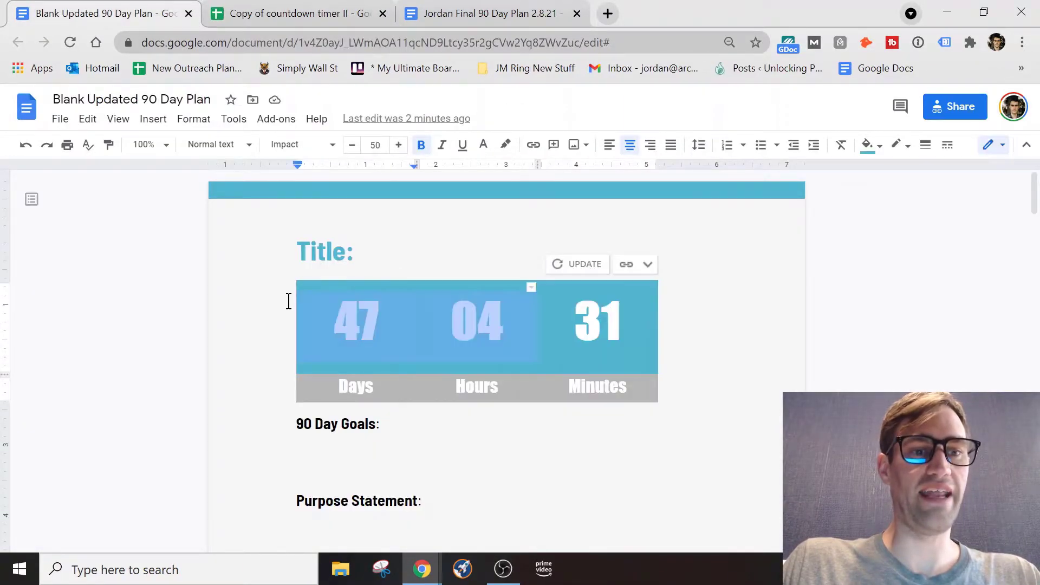
# - Review the template's 90 Day Goals, Purpose Statement, Guiding Word of the Year, Primary Focus, Priorities and Lead Measures sections
pyautogui.click(683, 355)
pyautogui.scroll(-1, 509, 295)
pyautogui.scroll(1, 459, 253)
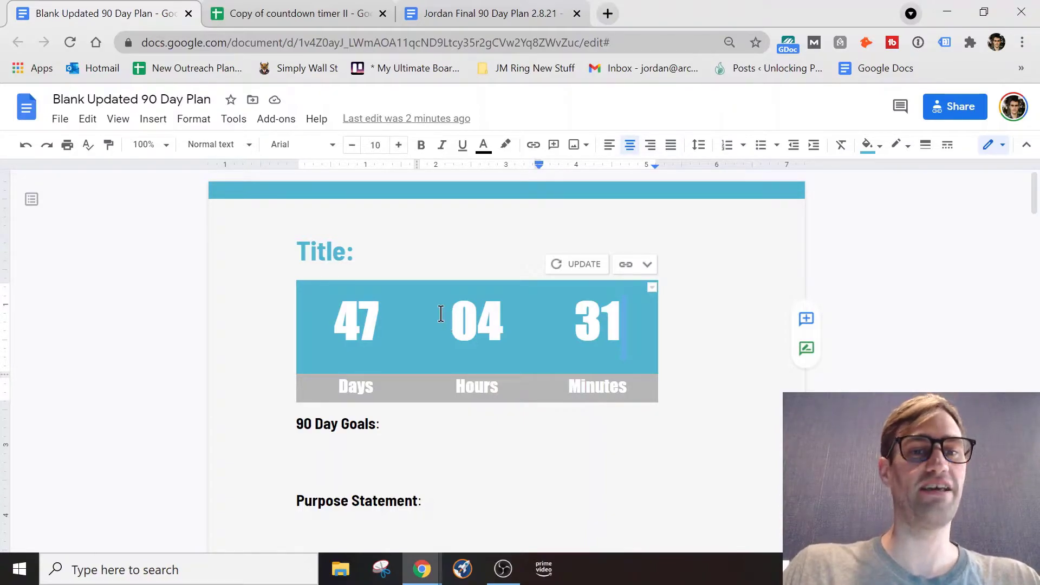
pyautogui.scroll(-3, 475, 336)
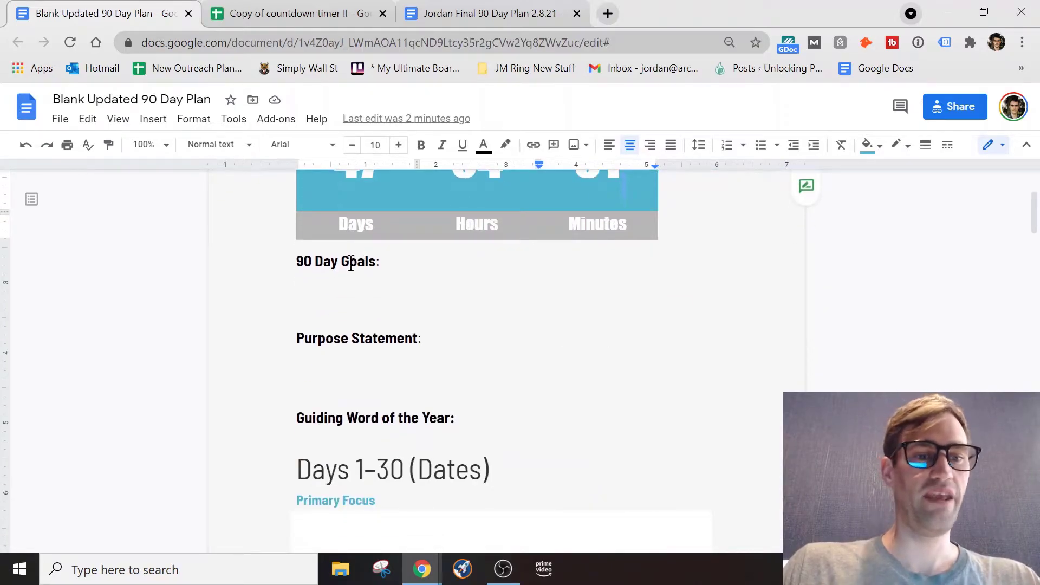
pyautogui.click(358, 283)
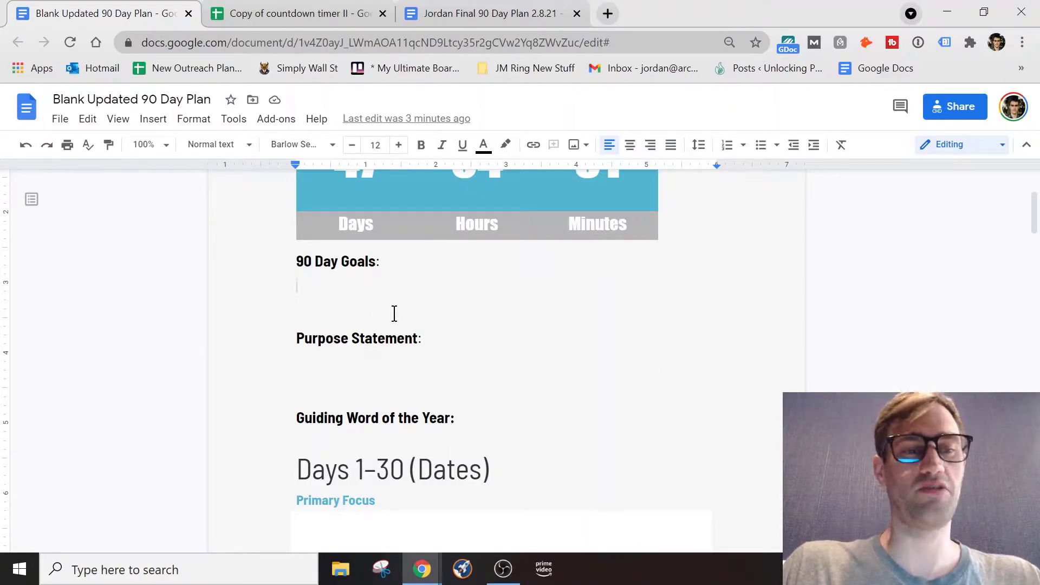
pyautogui.scroll(-2, 460, 335)
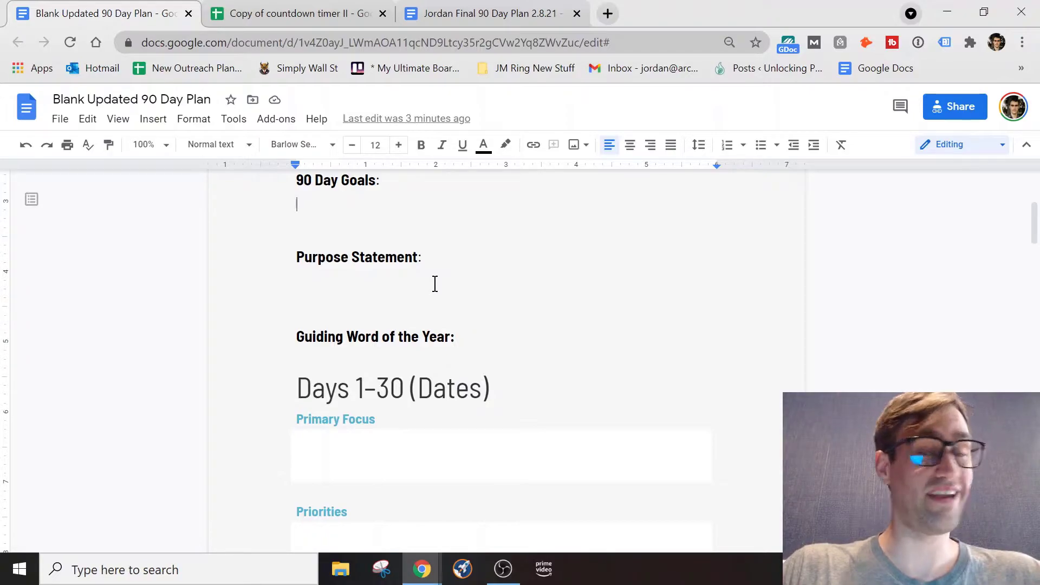
pyautogui.scroll(5, 430, 283)
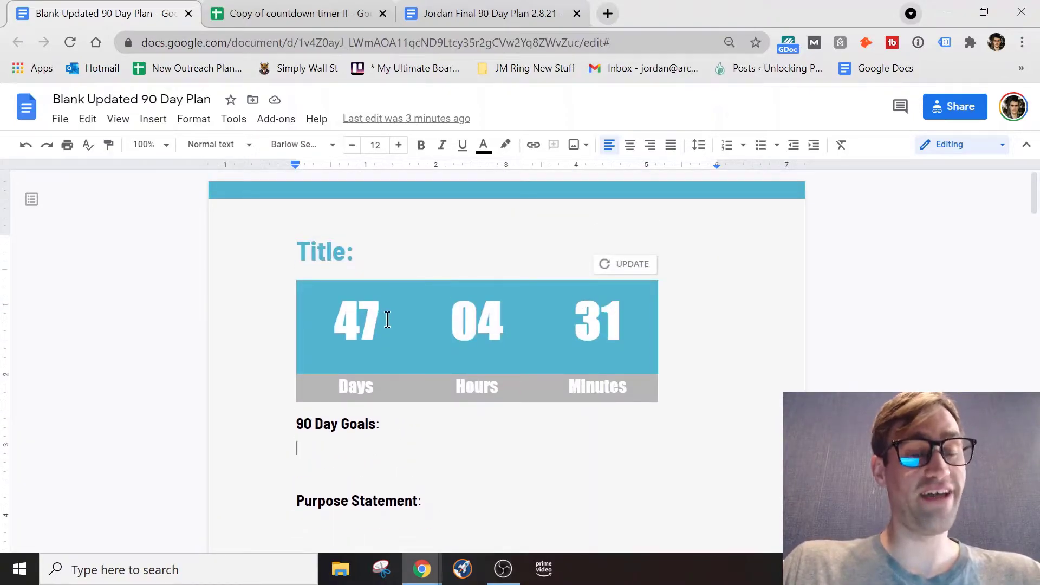
pyautogui.scroll(-3, 487, 351)
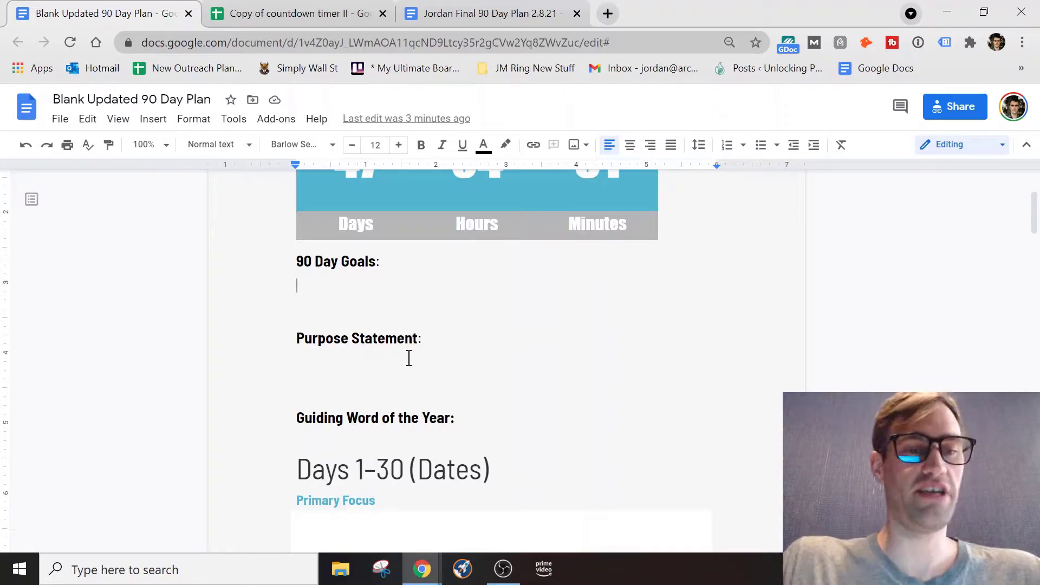
pyautogui.scroll(-3, 462, 387)
pyautogui.click(493, 338)
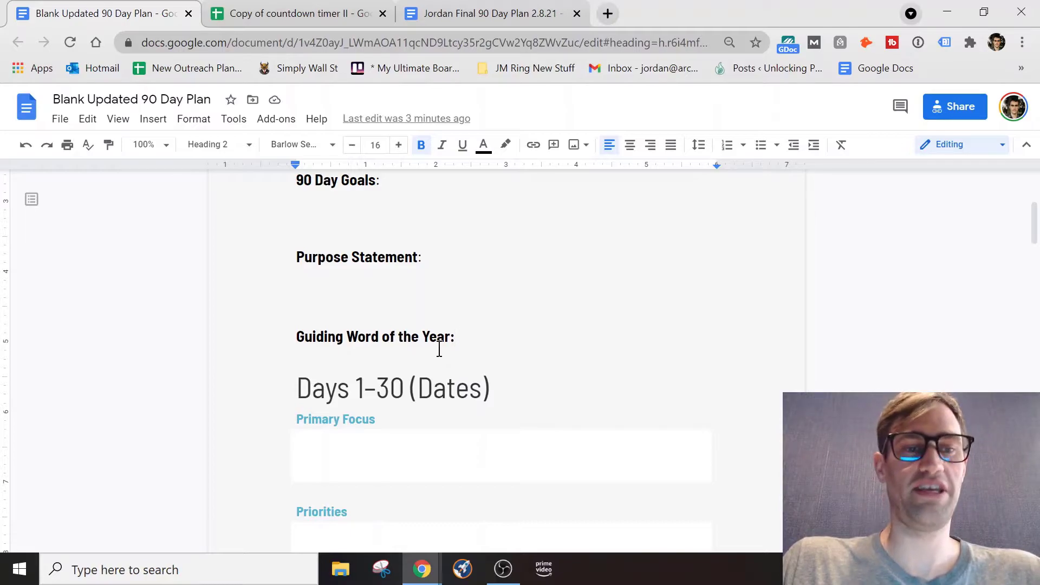
pyautogui.scroll(-3, 493, 339)
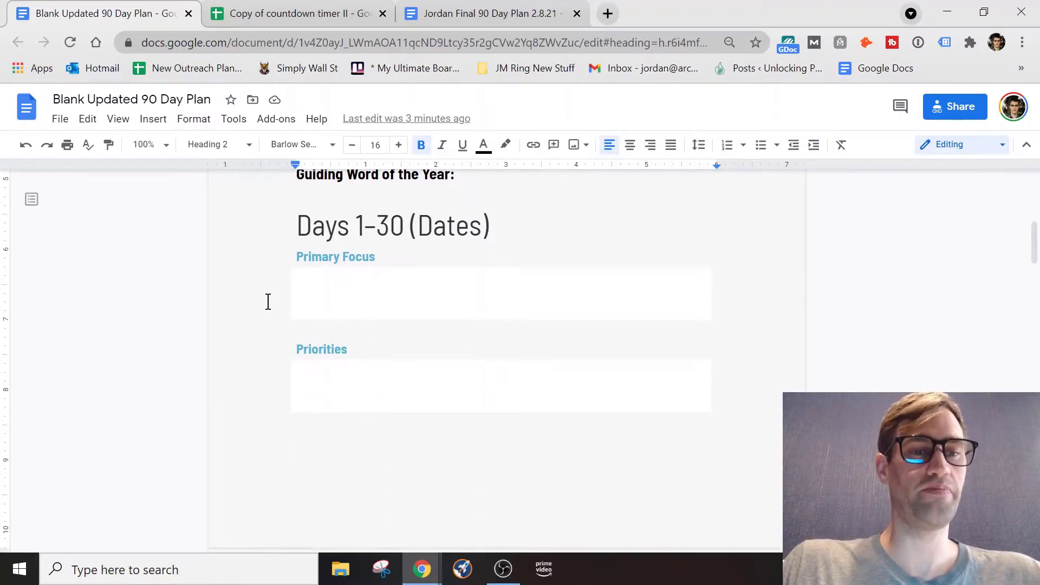
pyautogui.moveTo(1035, 250); pyautogui.dragTo(1035, 224)
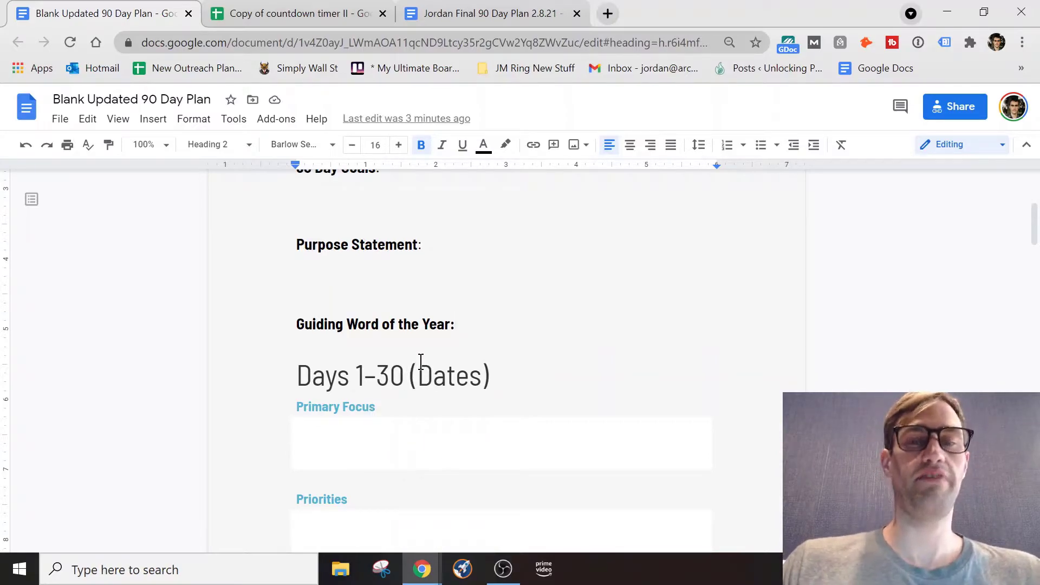
pyautogui.click(466, 337)
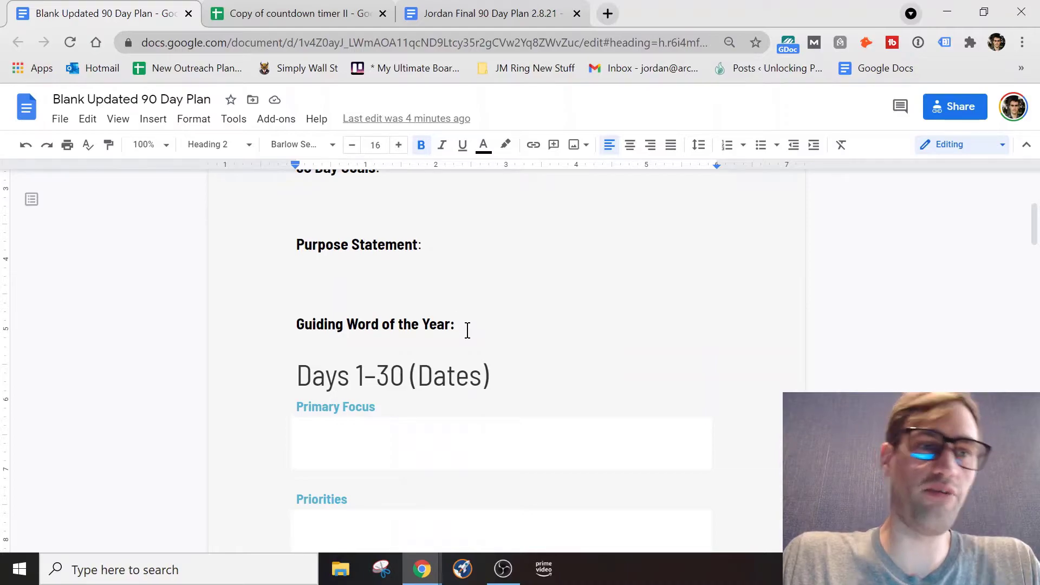
pyautogui.scroll(2, 466, 326)
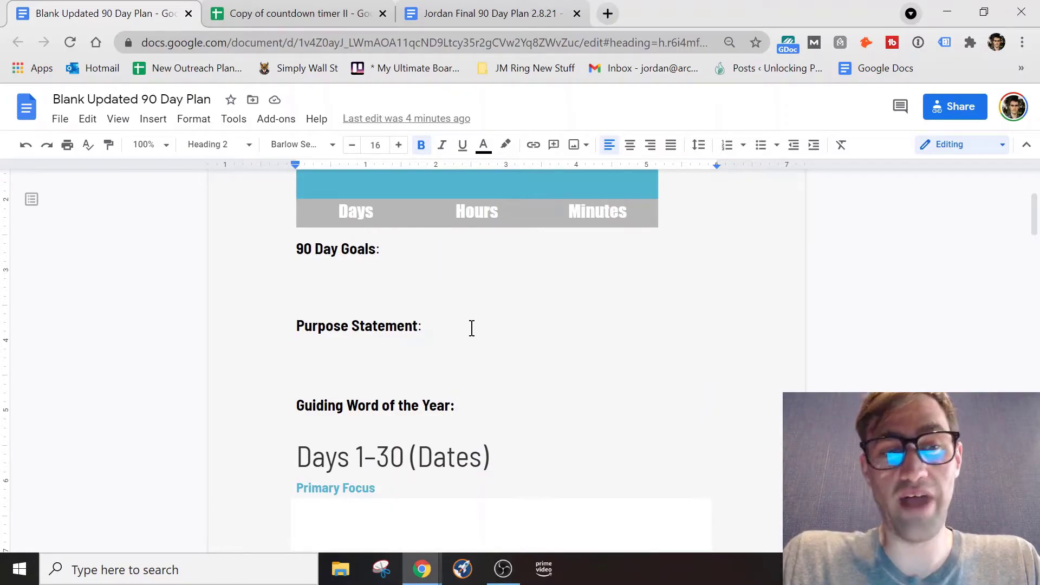
pyautogui.scroll(4, 477, 336)
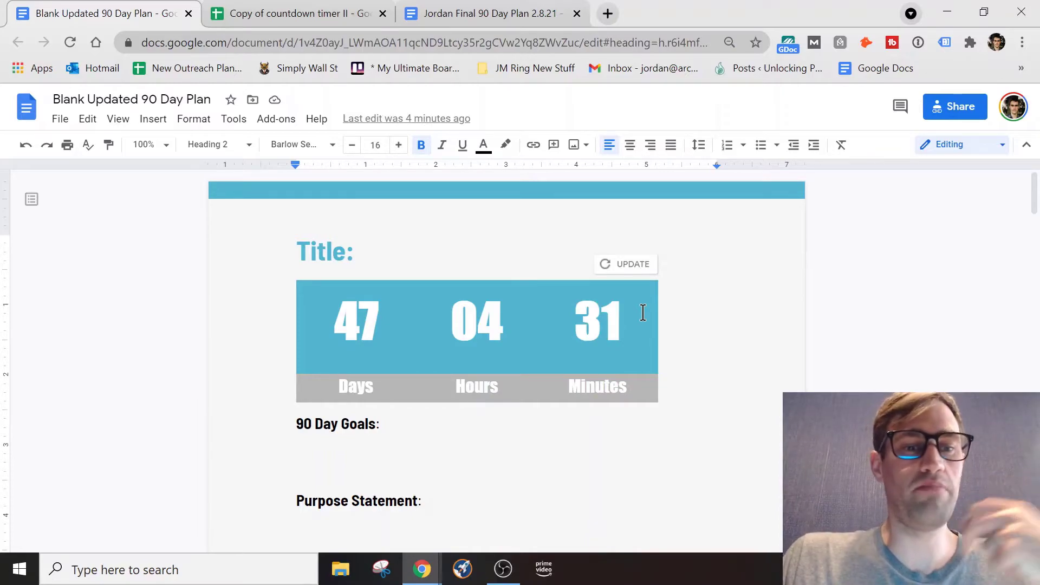
pyautogui.scroll(-7, 643, 313)
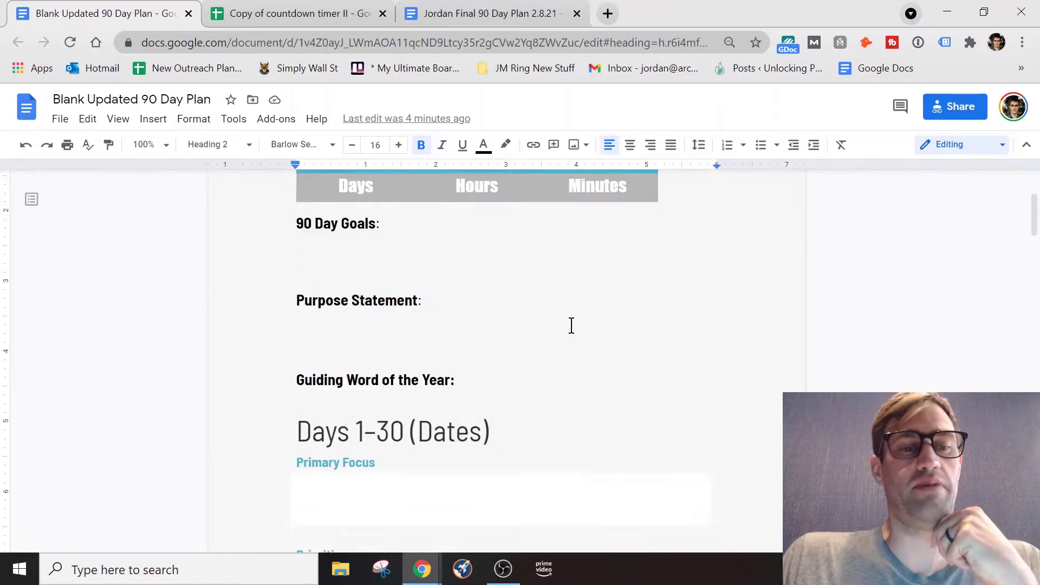
pyautogui.scroll(-2, 370, 289)
pyautogui.scroll(2, 368, 285)
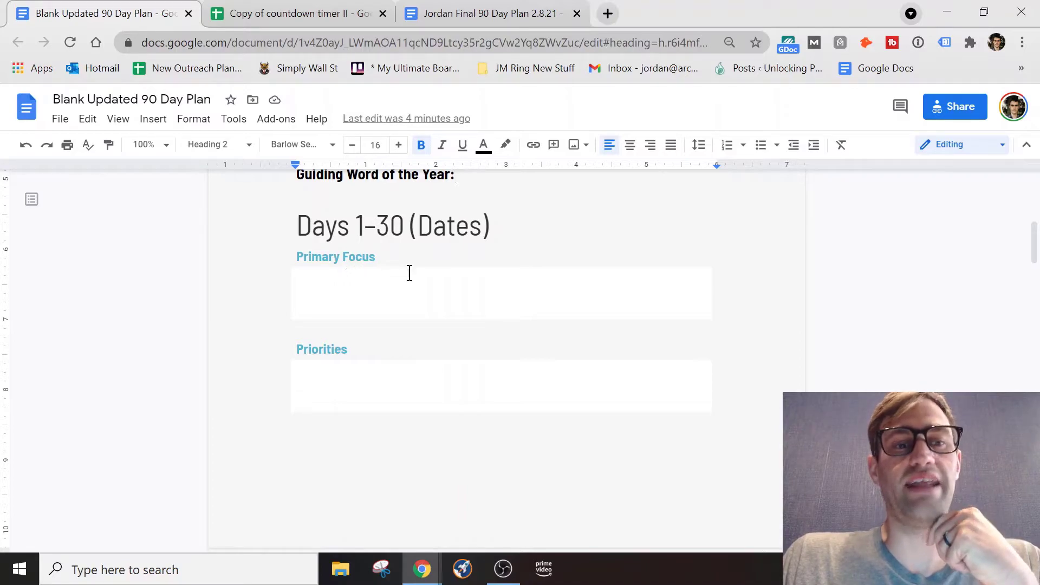
pyautogui.scroll(-3, 368, 291)
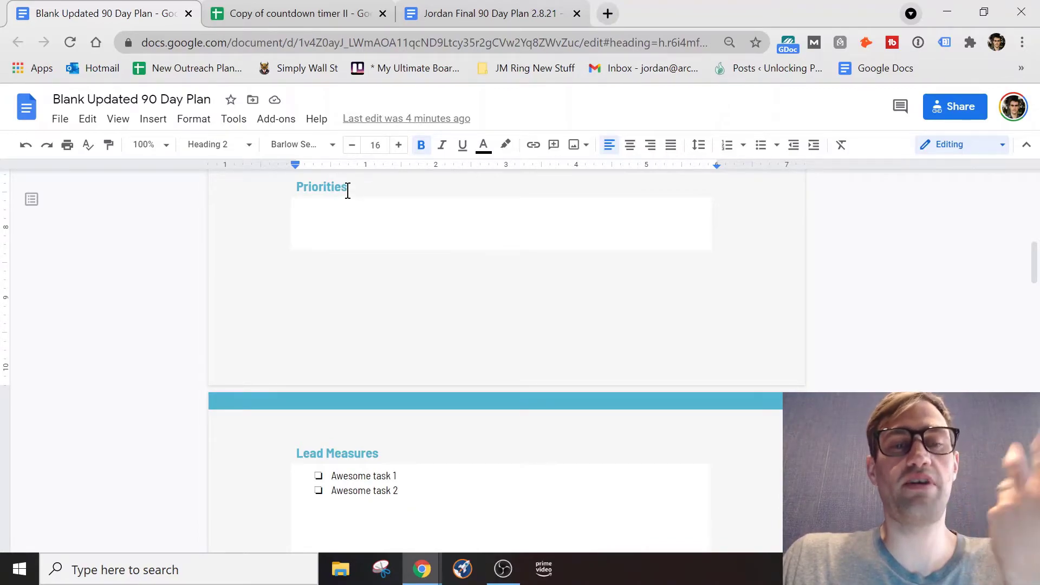
pyautogui.scroll(-5, 481, 291)
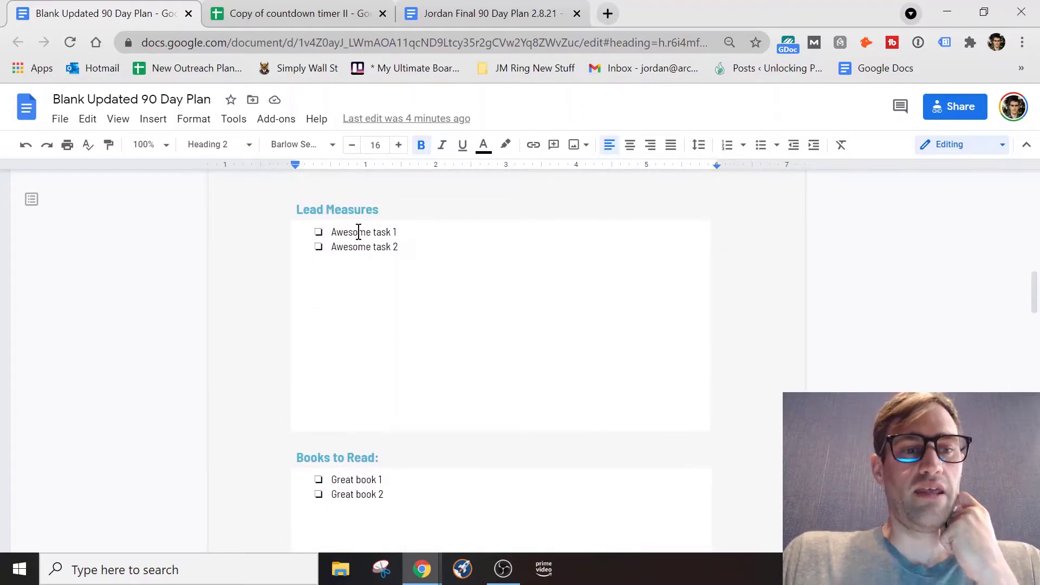
# - Change the checkbox bullet of "Awesome task 1" under Lead Measures to a checkmark
pyautogui.click(385, 247)
pyautogui.click(316, 232)
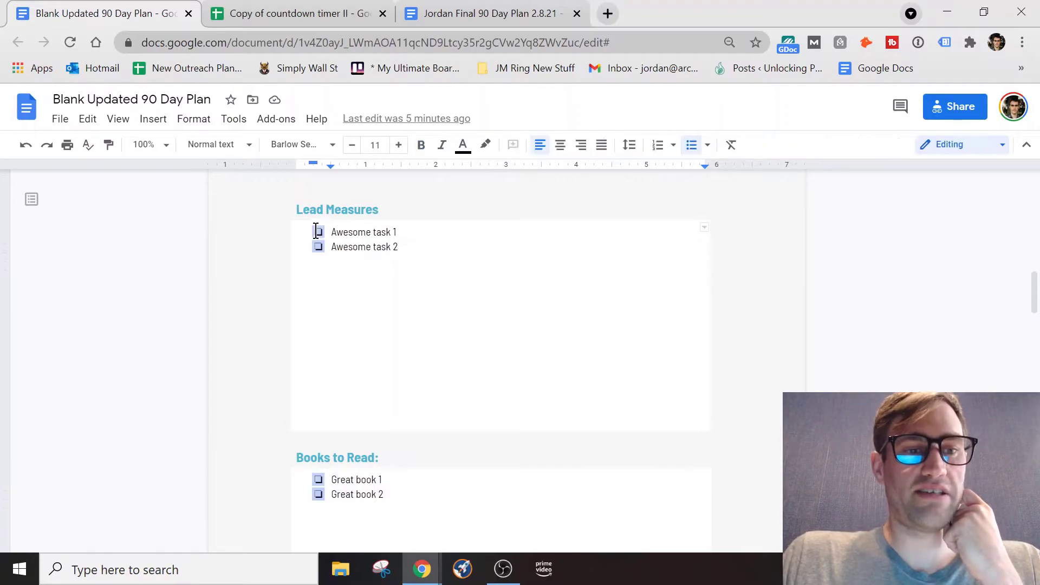
pyautogui.rightClick(316, 231)
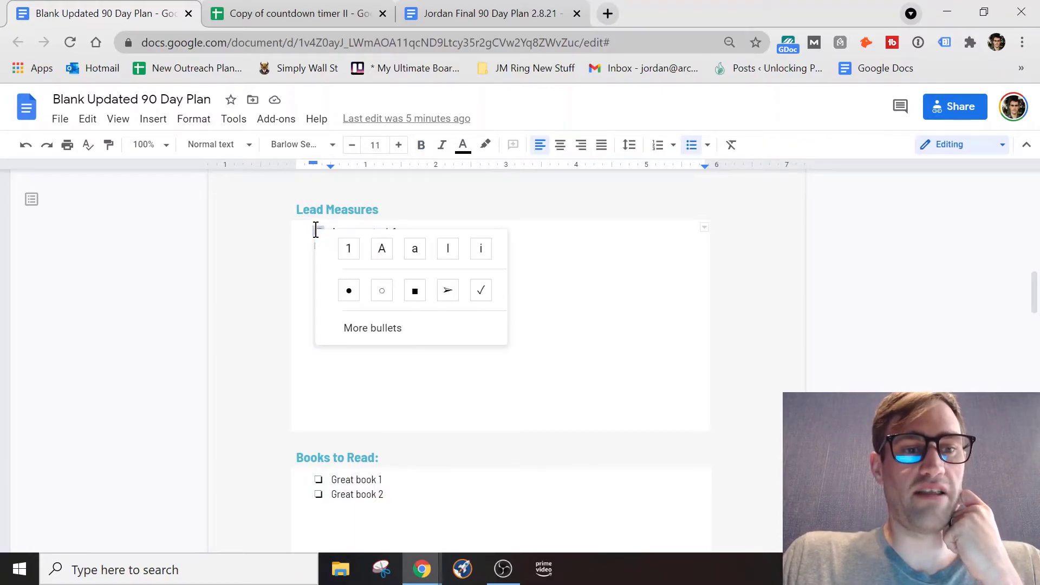
pyautogui.click(482, 293)
pyautogui.click(481, 288)
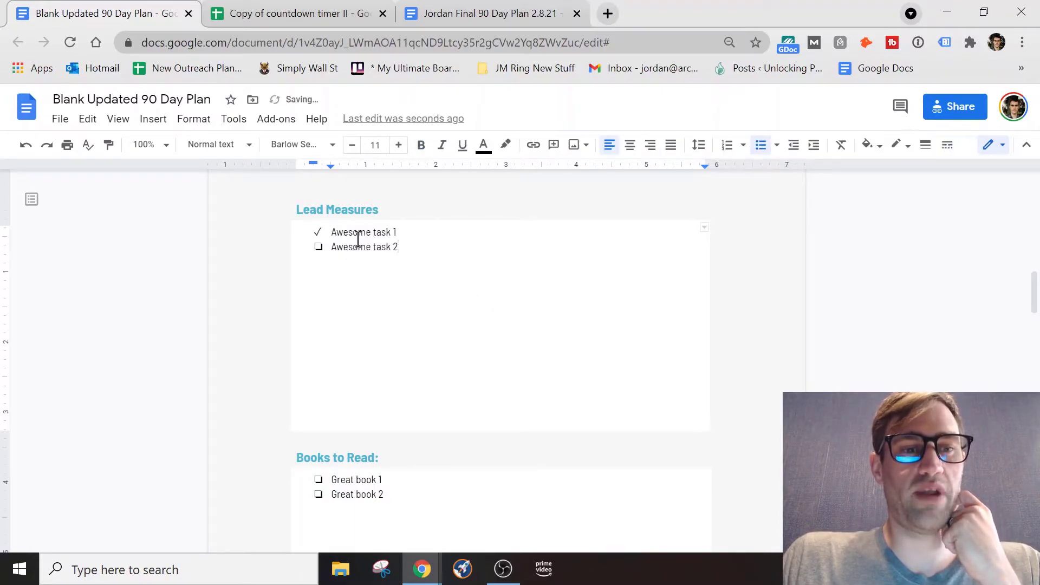
# - Try clearing the text formatting of "Awesome task 1" under Lead Measures
pyautogui.click(322, 248)
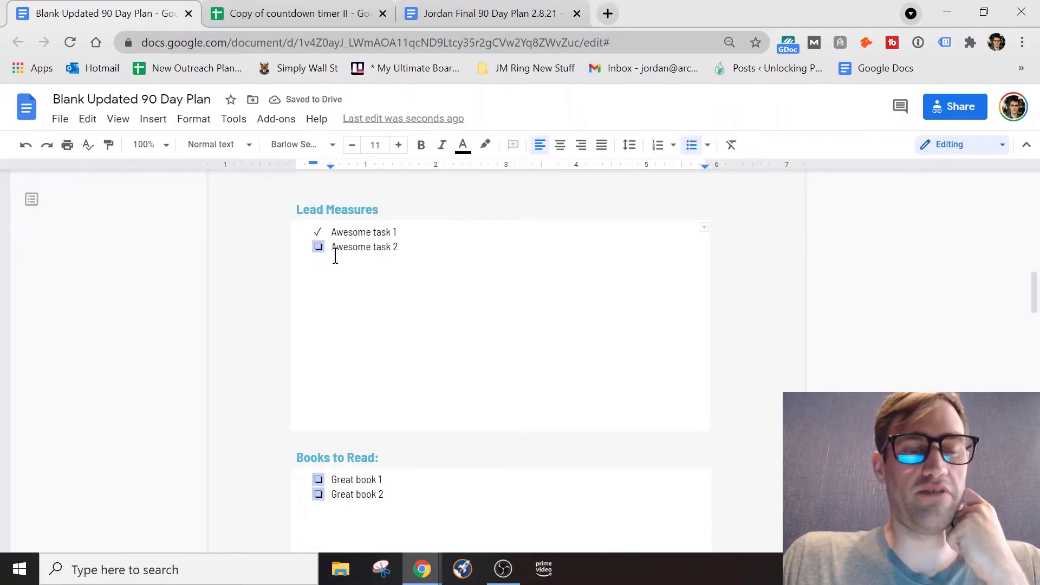
pyautogui.moveTo(429, 242); pyautogui.dragTo(201, 213)
pyautogui.tripleClick(293, 229)
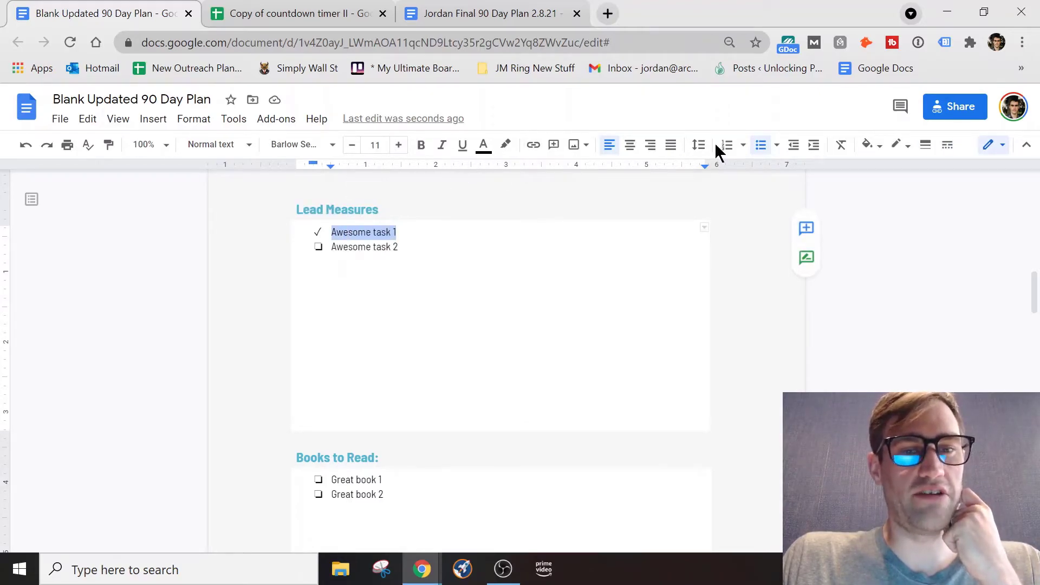
pyautogui.click(840, 149)
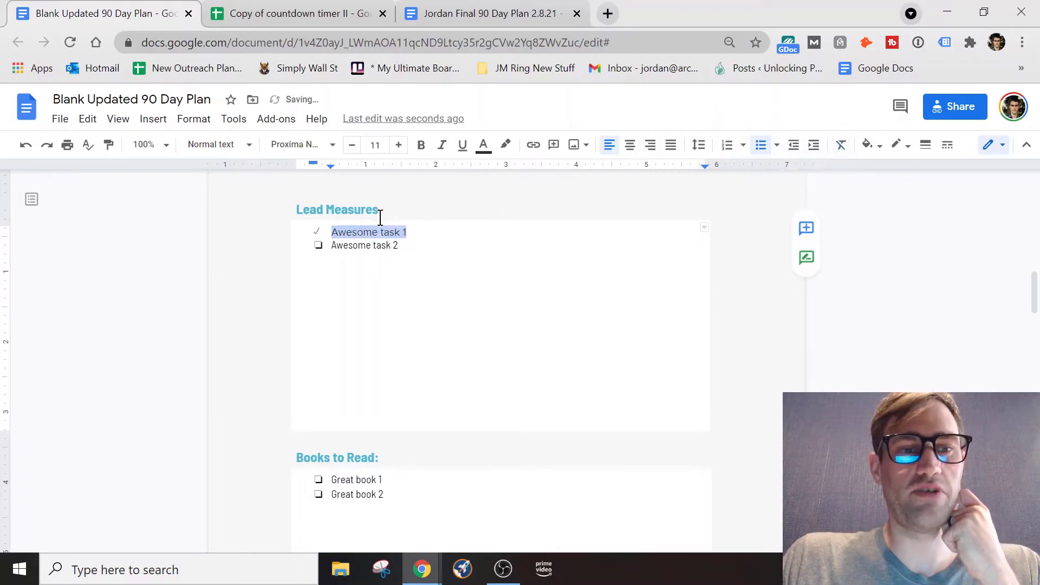
pyautogui.moveTo(420, 241); pyautogui.dragTo(304, 227)
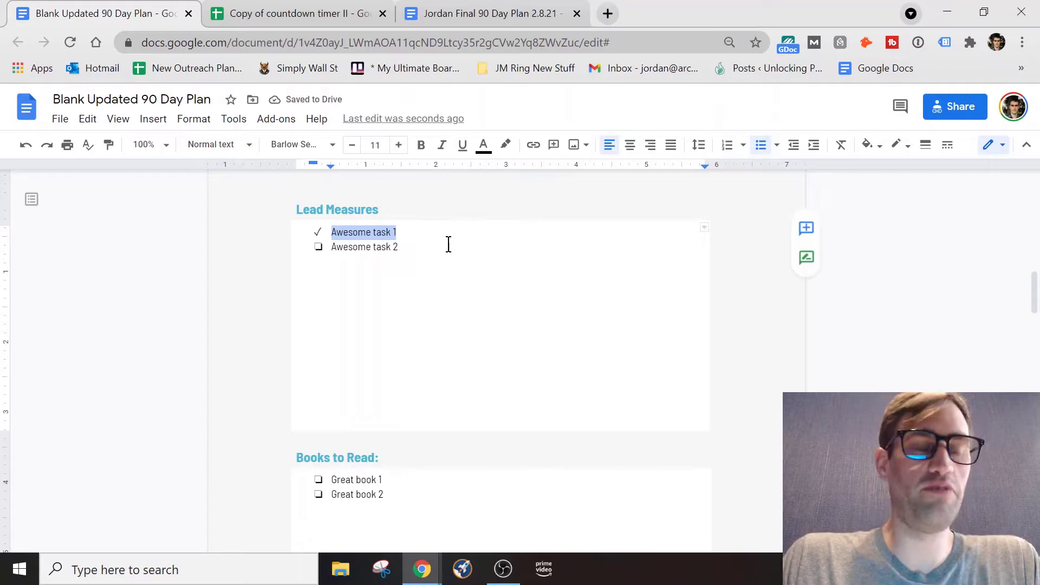
pyautogui.click(401, 232)
pyautogui.click(318, 231)
pyautogui.scroll(-2, 329, 251)
pyautogui.scroll(2, 329, 251)
pyautogui.click(374, 246)
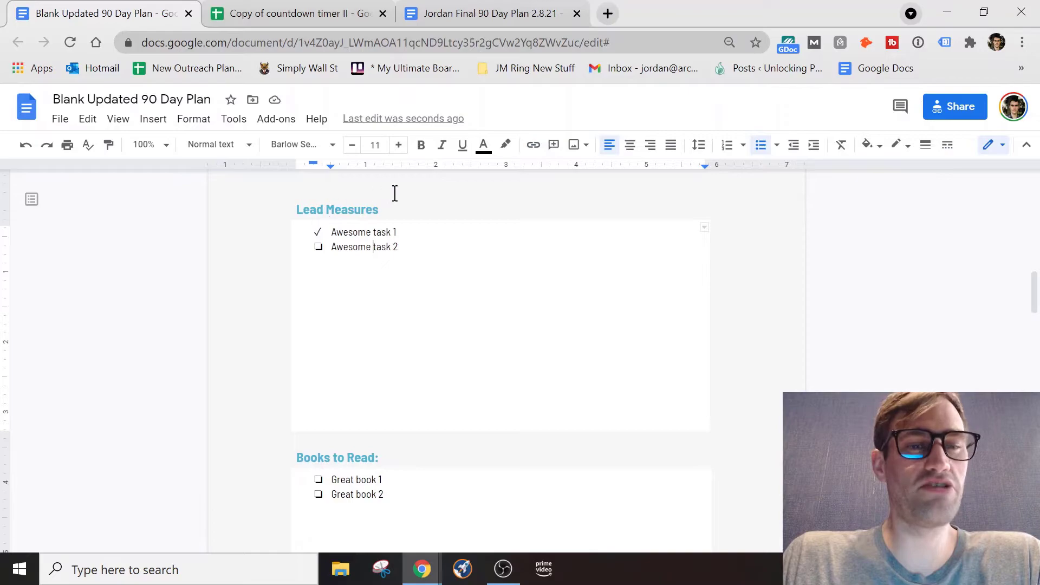
# - Review the Days 1–30 sections from Primary Focus down to the Books to Read checklist
pyautogui.scroll(9, 434, 263)
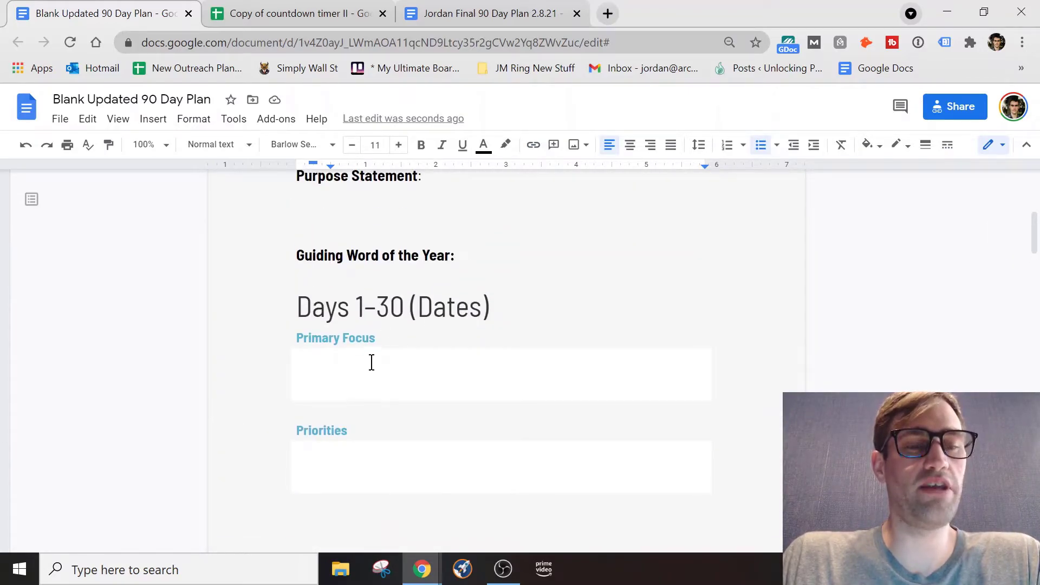
pyautogui.scroll(-12, 374, 362)
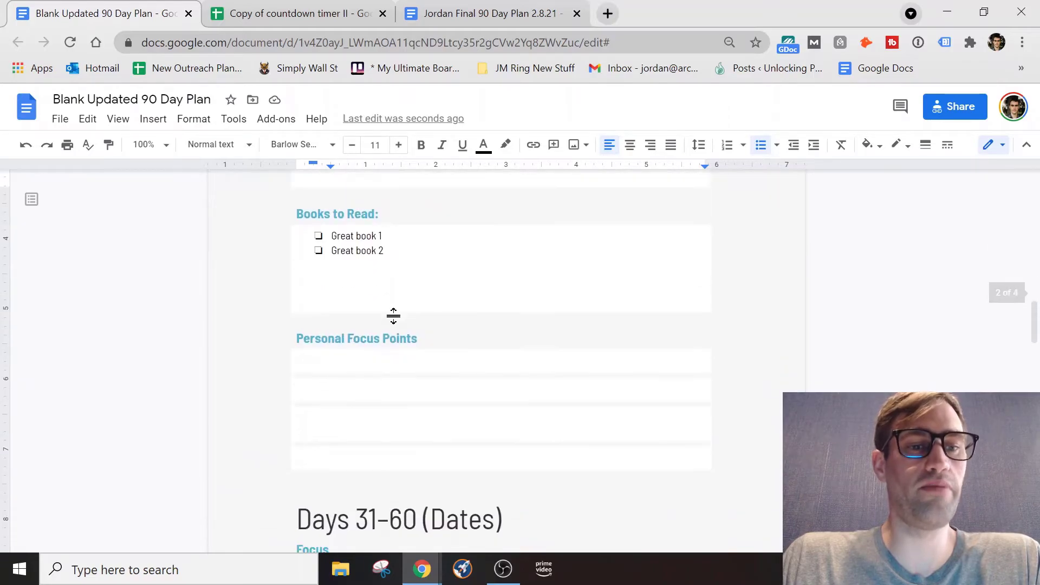
pyautogui.scroll(3, 392, 314)
pyautogui.scroll(4, 389, 316)
pyautogui.scroll(-4, 388, 316)
pyautogui.click(375, 295)
pyautogui.write(':')
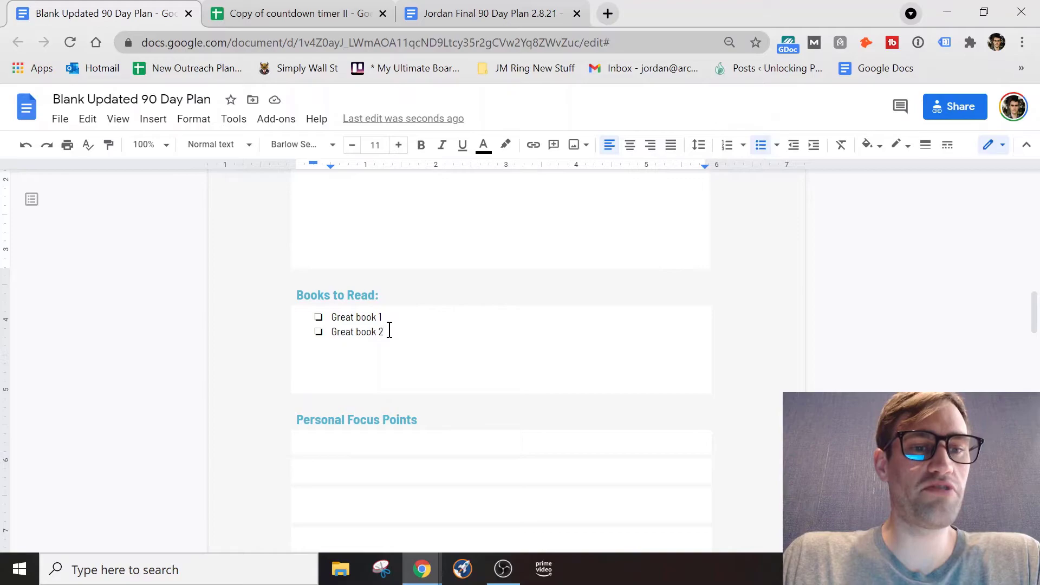
pyautogui.scroll(-3, 393, 334)
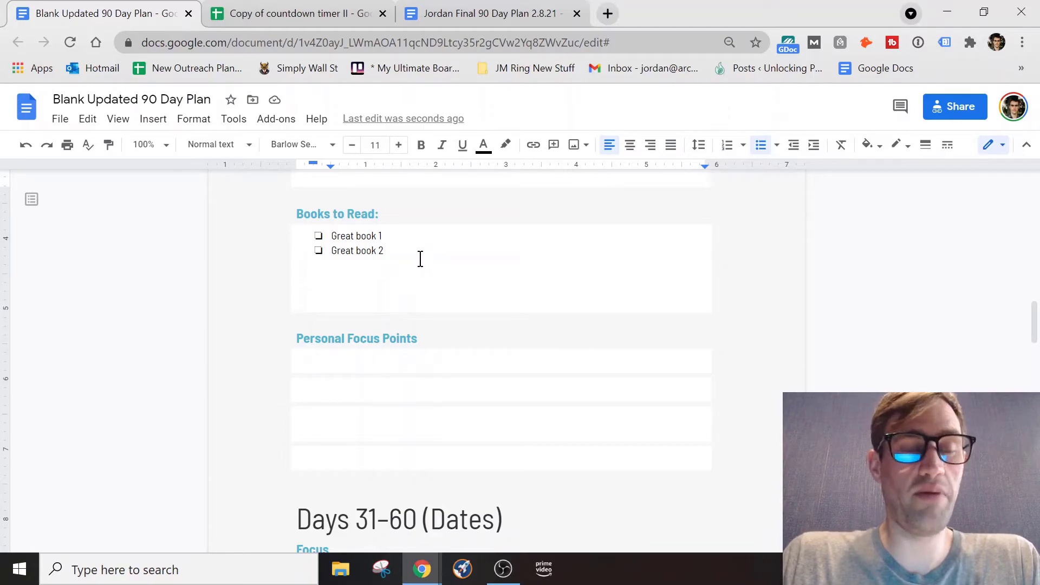
# - Examine the Personal Focus Points rows of Days 1–30 alongside that period's Primary Focus, Priorities and Books to Read
pyautogui.scroll(-3, 414, 325)
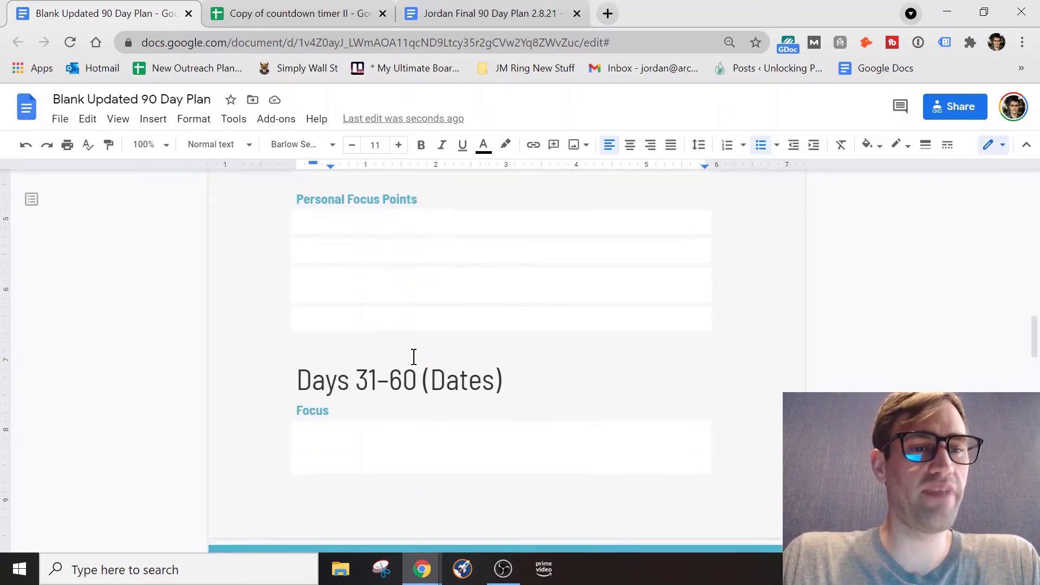
pyautogui.scroll(6, 329, 341)
pyautogui.scroll(-6, 332, 340)
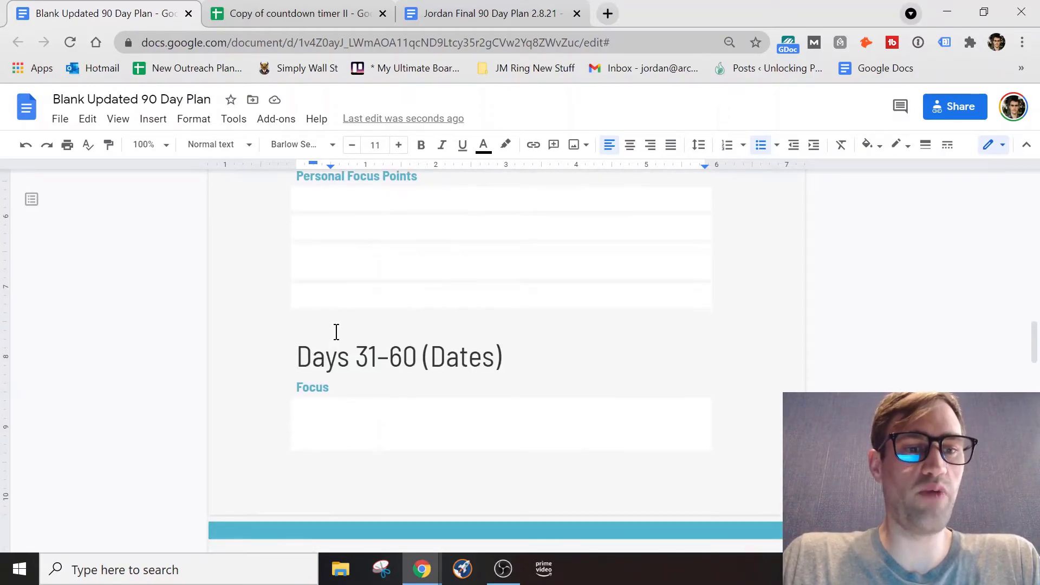
pyautogui.scroll(2, 378, 296)
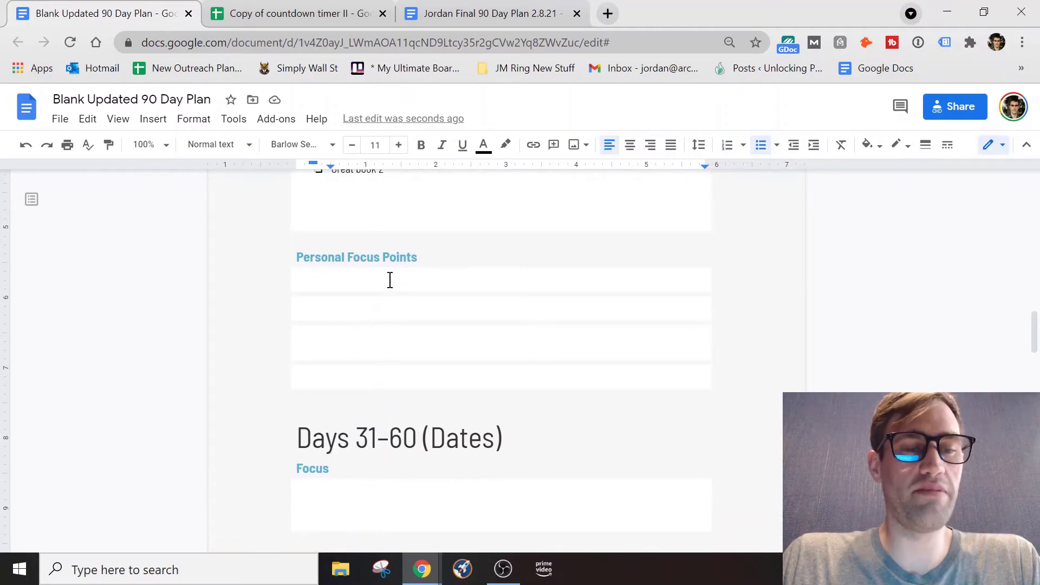
pyautogui.scroll(15, 390, 280)
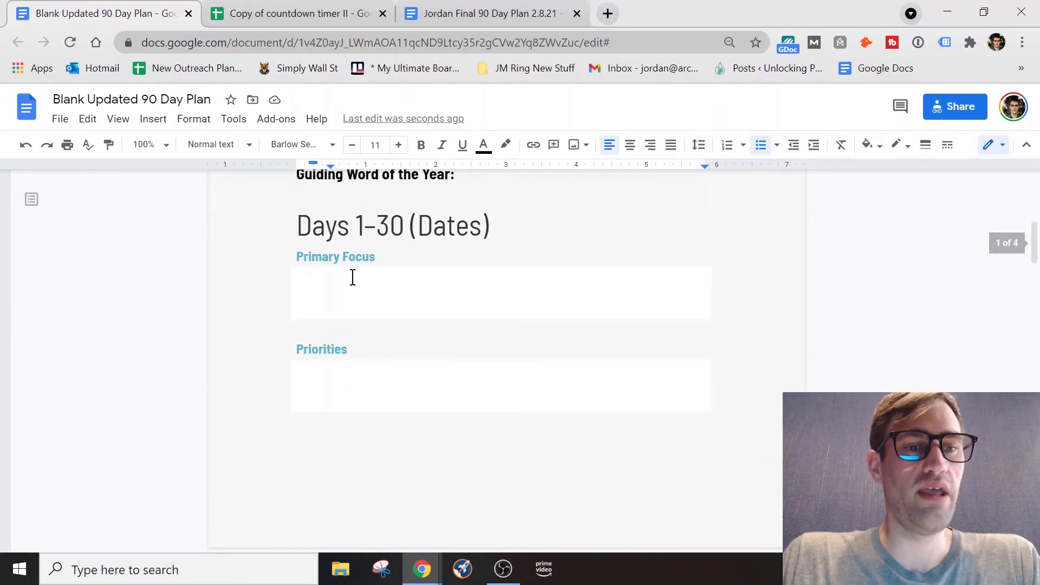
pyautogui.scroll(-9, 342, 335)
pyautogui.scroll(5, 342, 333)
pyautogui.scroll(3, 342, 334)
pyautogui.scroll(-10, 342, 337)
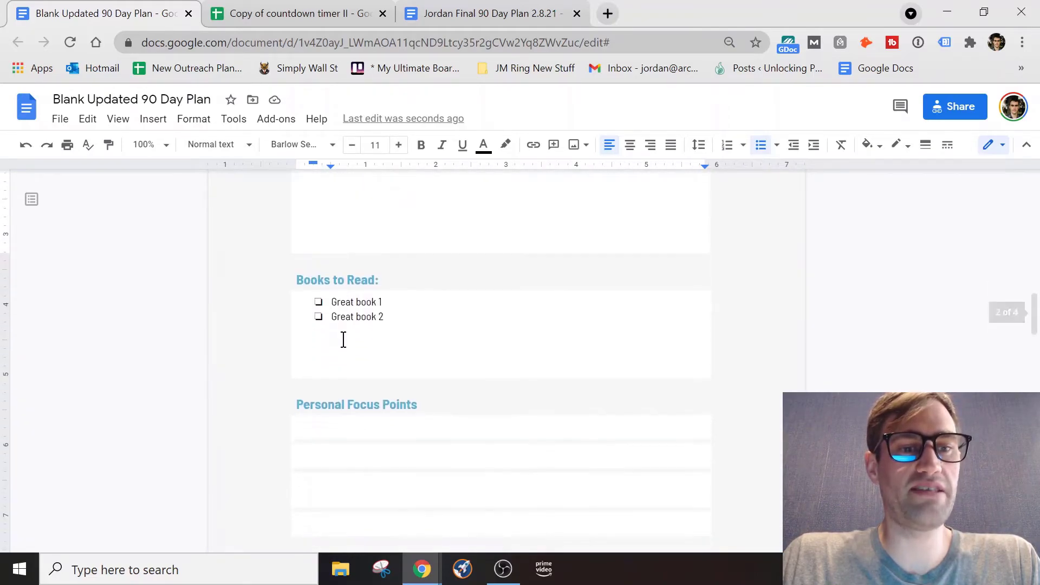
pyautogui.scroll(-4, 343, 339)
pyautogui.scroll(1, 412, 260)
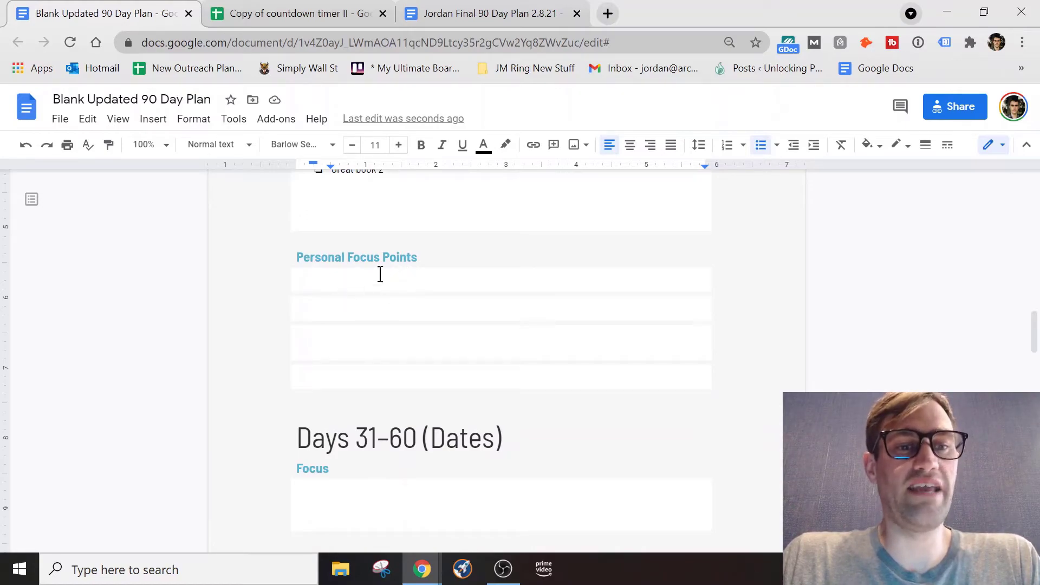
pyautogui.scroll(-3, 285, 315)
pyautogui.scroll(2, 285, 316)
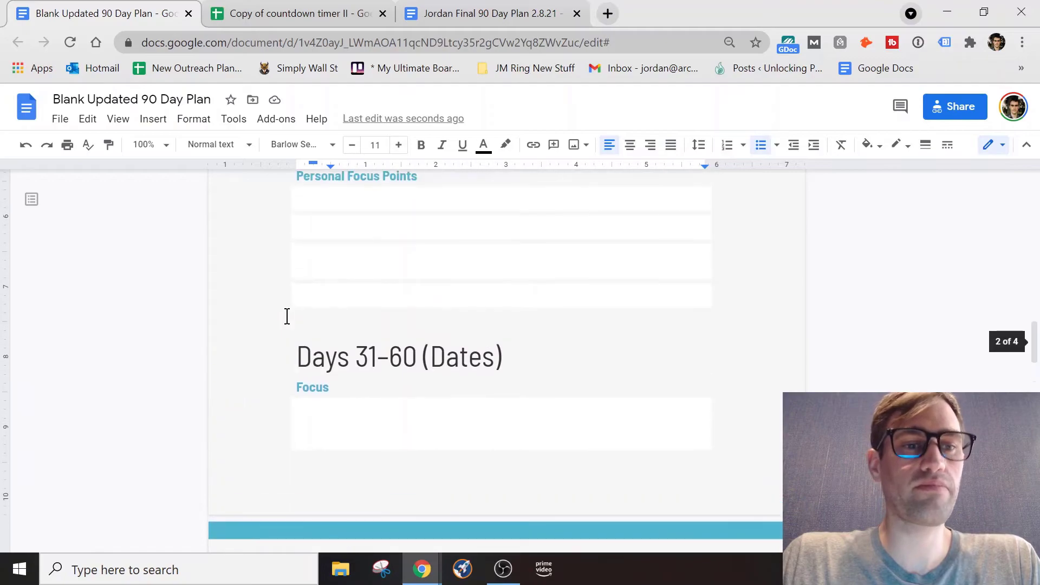
# - Examine the Days 31–60 (Dates) heading, its date placeholder and the Focus section beneath it
pyautogui.scroll(1, 306, 320)
pyautogui.scroll(-4, 299, 320)
pyautogui.scroll(1, 299, 320)
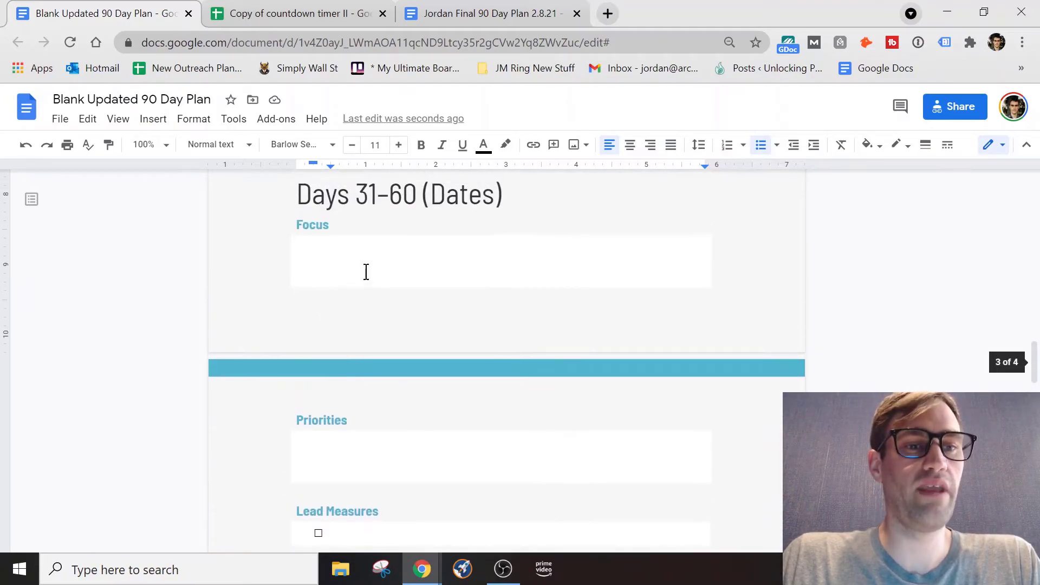
pyautogui.scroll(-1, 399, 265)
pyautogui.scroll(1, 352, 194)
pyautogui.moveTo(357, 194); pyautogui.dragTo(390, 220)
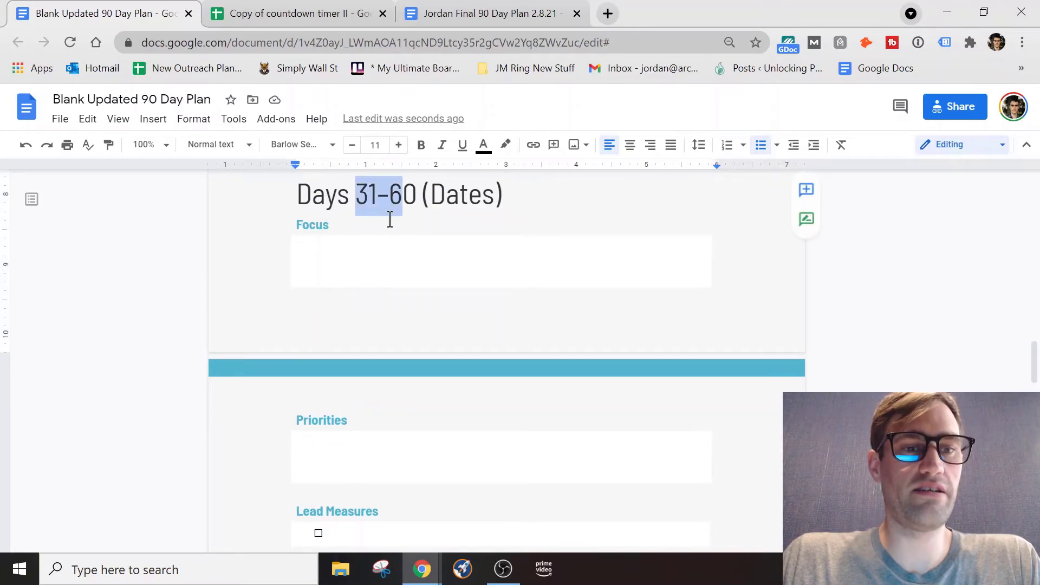
pyautogui.click(350, 244)
pyautogui.moveTo(355, 194); pyautogui.dragTo(495, 226)
pyautogui.click(492, 226)
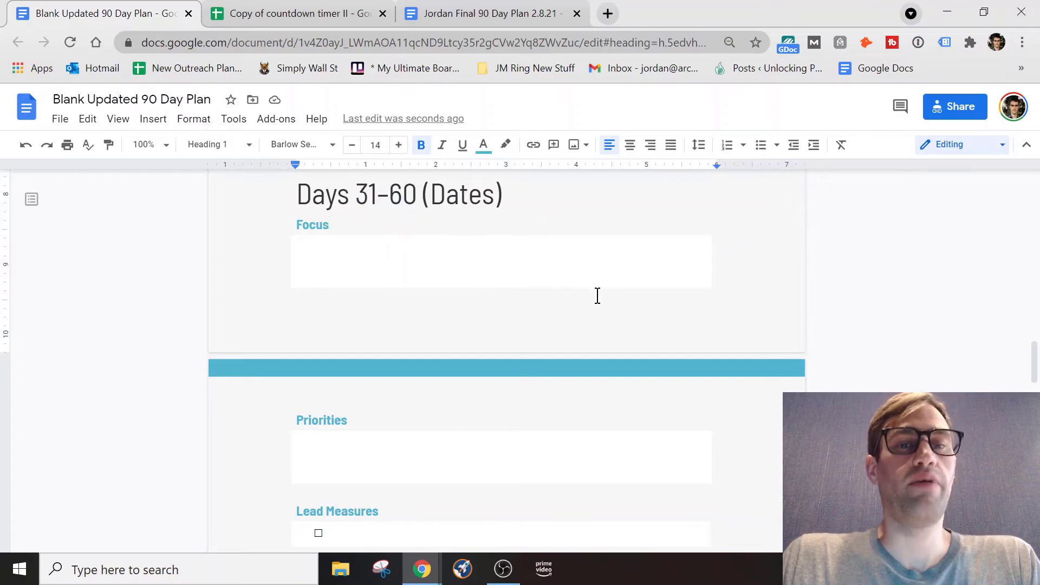
# - Compare the remaining Days 31–60 sections with the Days 61–90 heading and its repeated planning sections
pyautogui.scroll(-7, 374, 232)
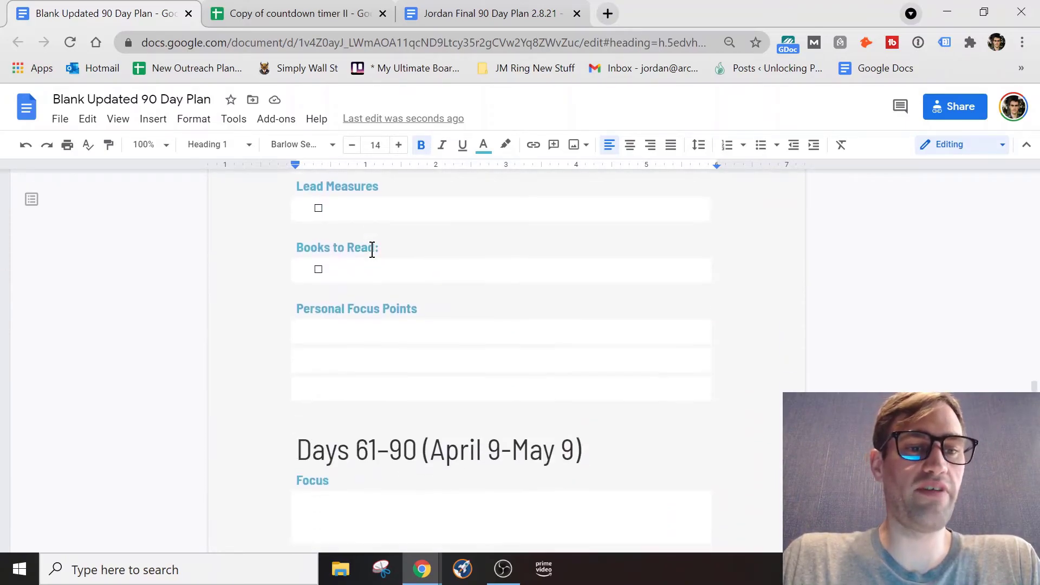
pyautogui.scroll(-4, 371, 259)
pyautogui.scroll(3, 372, 260)
pyautogui.moveTo(356, 285); pyautogui.dragTo(406, 285)
pyautogui.click(416, 285)
pyautogui.scroll(-2, 371, 325)
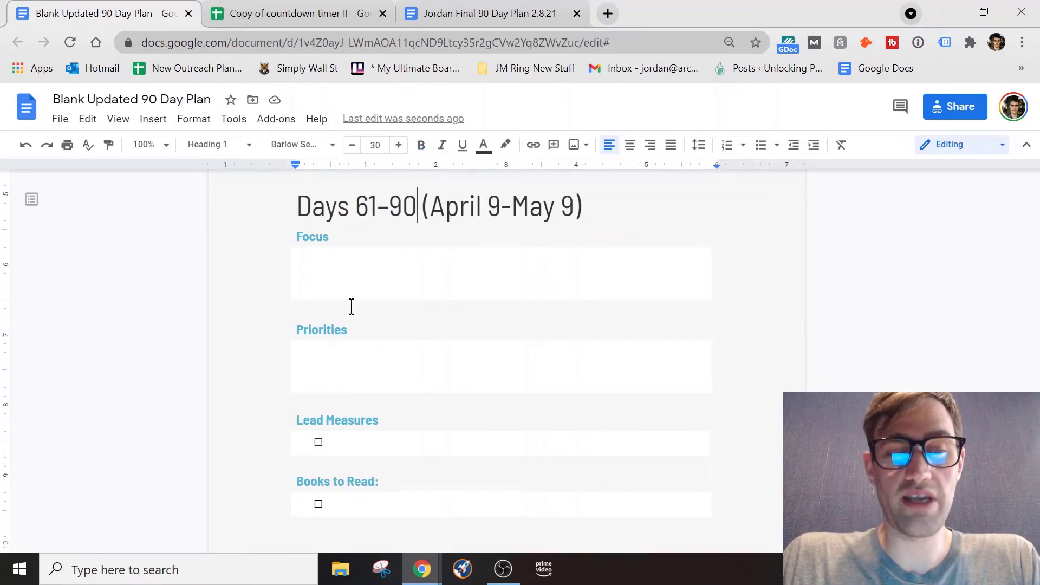
pyautogui.scroll(-5, 364, 363)
pyautogui.scroll(20, 374, 347)
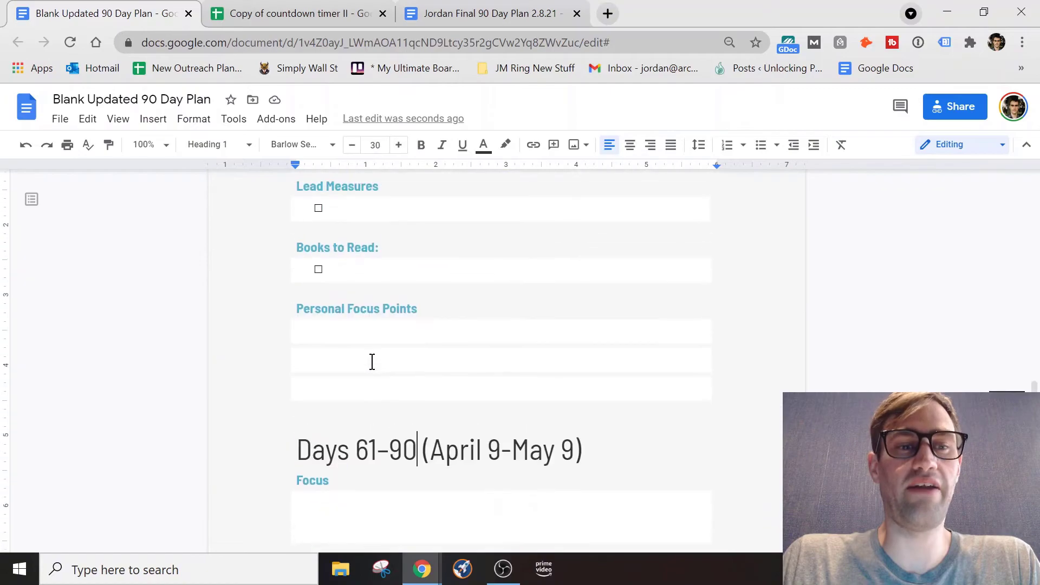
pyautogui.scroll(-5, 374, 367)
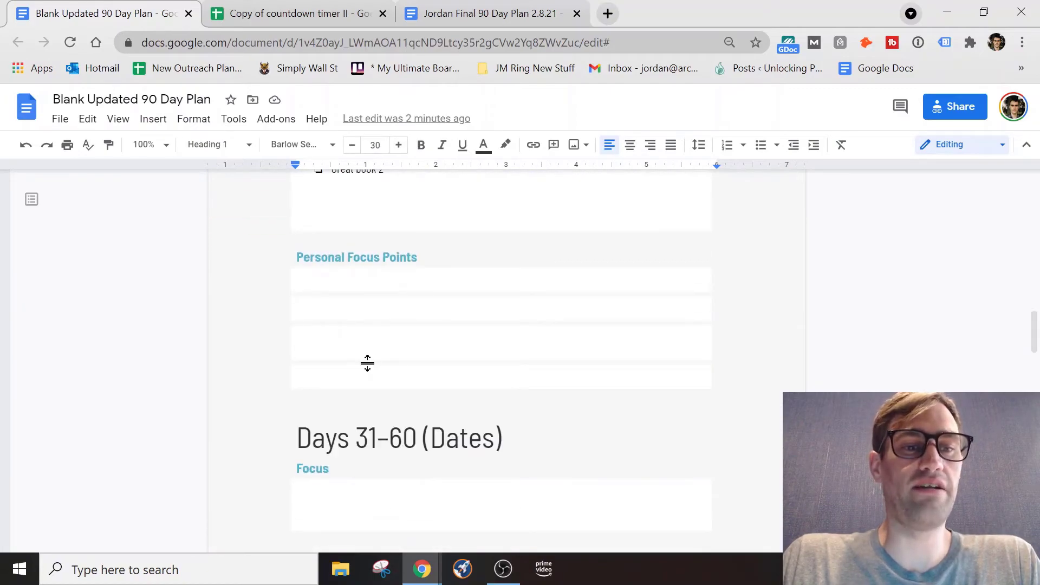
pyautogui.scroll(-2, 371, 364)
pyautogui.scroll(-11, 371, 363)
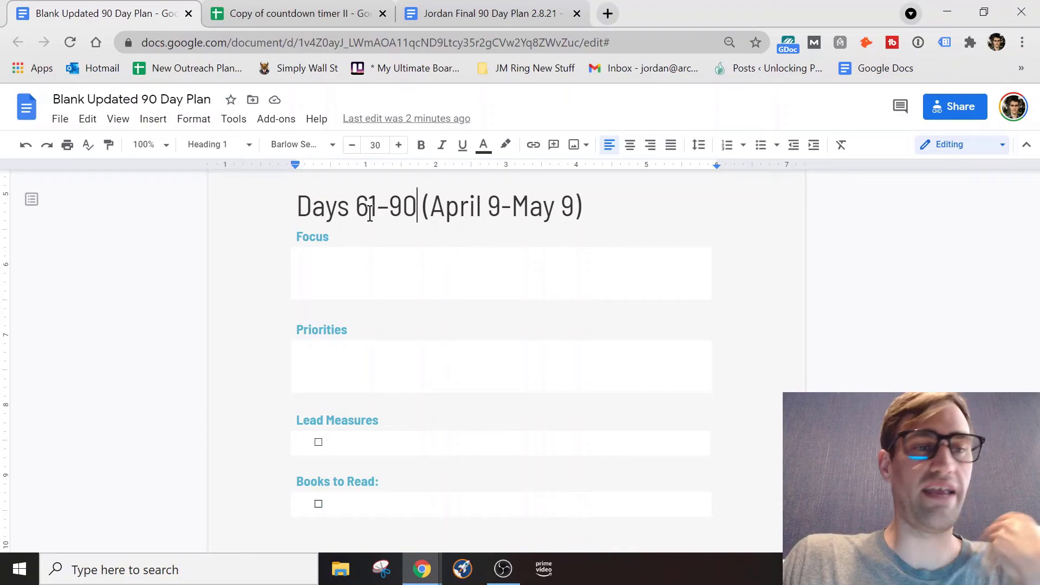
# - Go through the Focus, Priorities, Lead Measures and Books to Read fields under Days 61–90
pyautogui.click(377, 256)
pyautogui.scroll(-3, 400, 276)
pyautogui.click(433, 220)
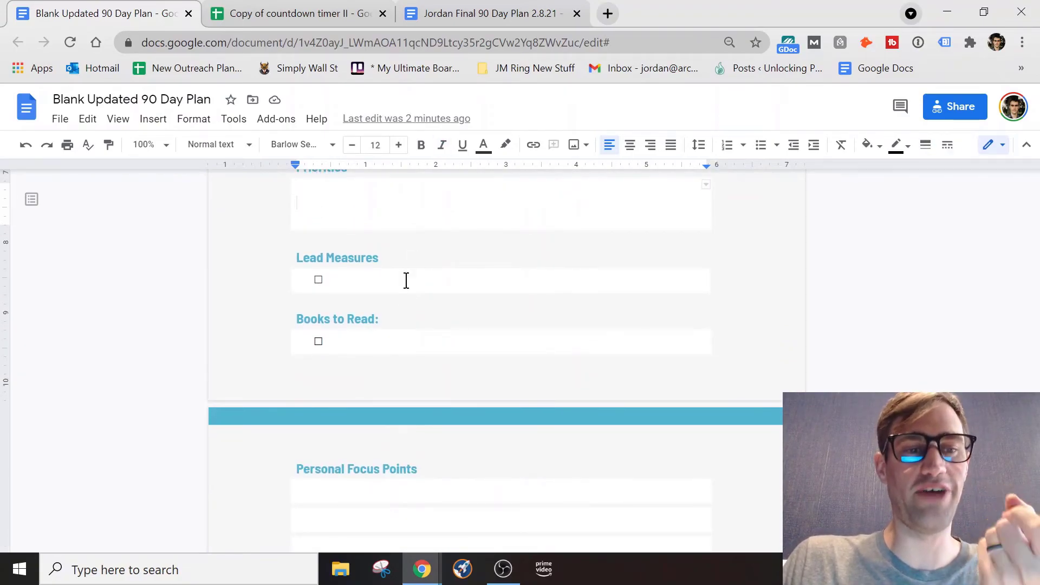
pyautogui.click(378, 334)
pyautogui.doubleClick(376, 336)
pyautogui.click(375, 343)
pyautogui.scroll(5, 375, 342)
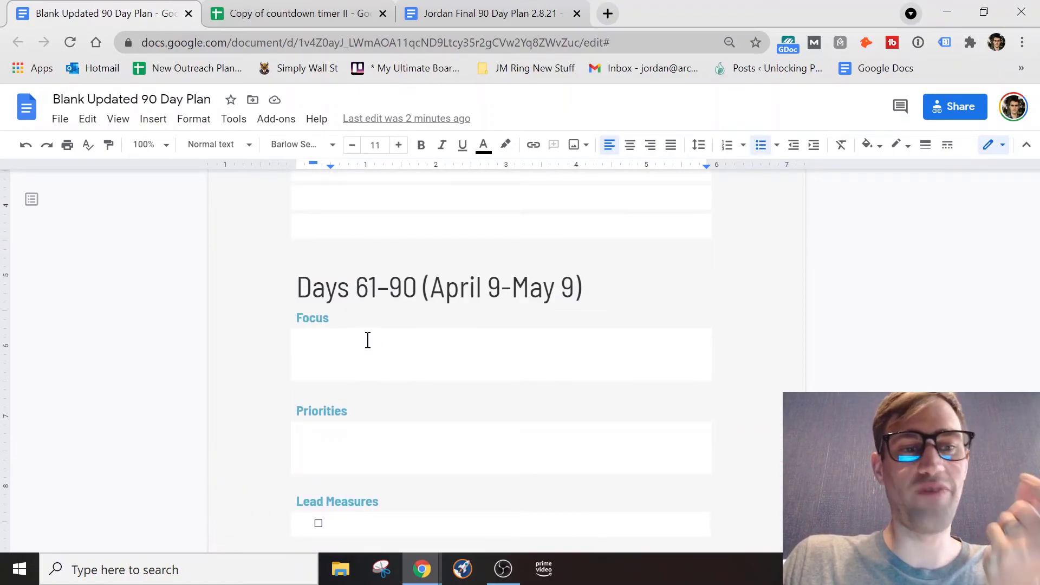
# - Review the closing Personal Focus Points and place the cursor at the empty bullet under Good Life Things to Keep Doing
pyautogui.scroll(-9, 367, 340)
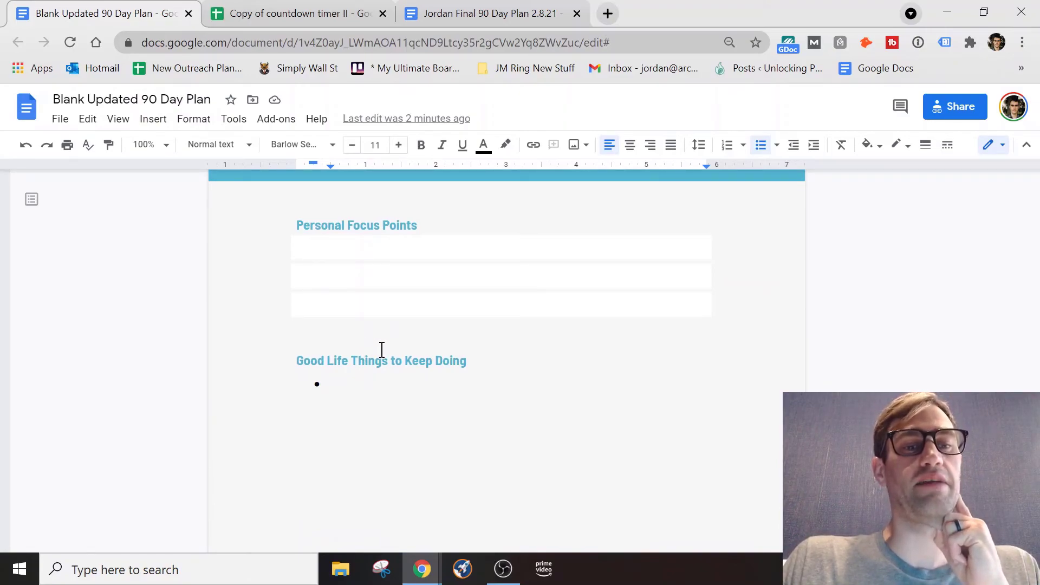
pyautogui.scroll(-3, 382, 349)
pyautogui.scroll(6, 381, 347)
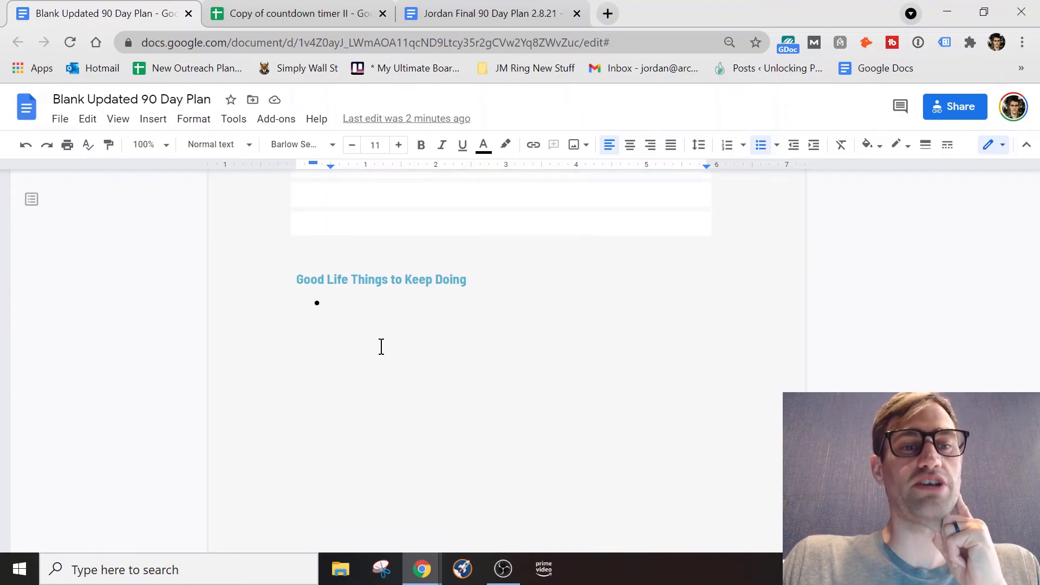
pyautogui.scroll(-6, 385, 338)
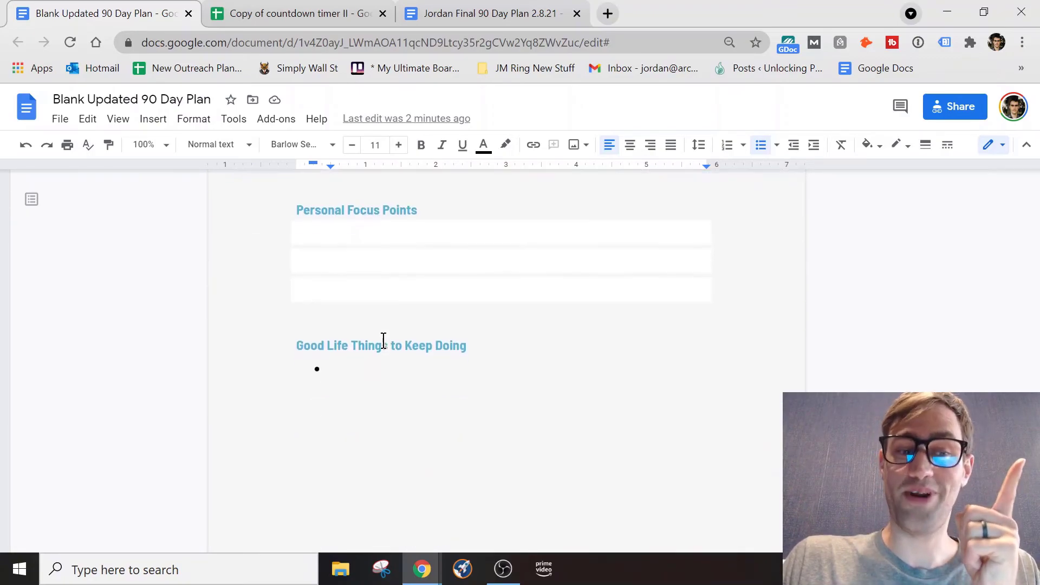
pyautogui.click(394, 223)
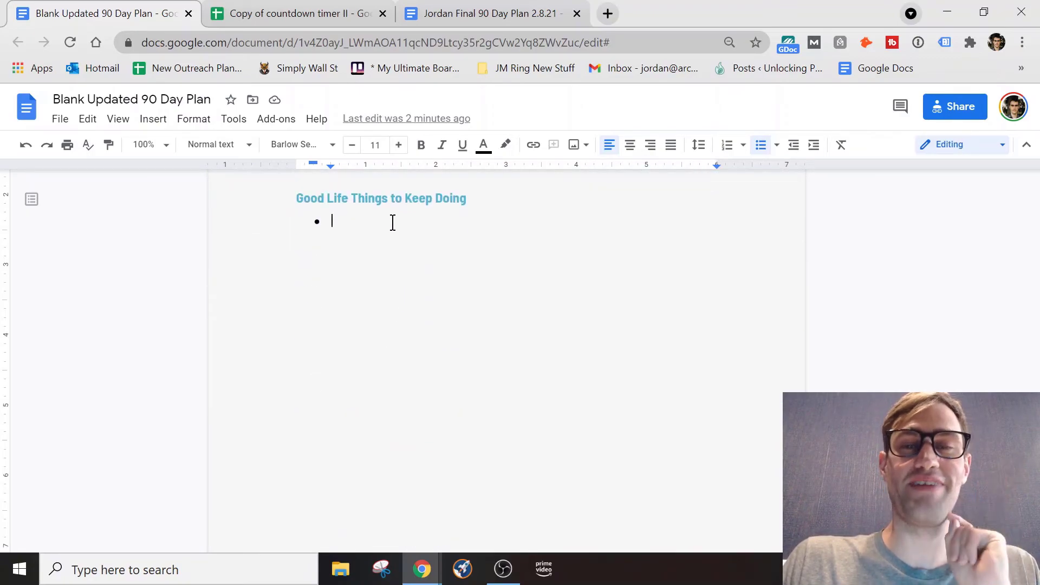